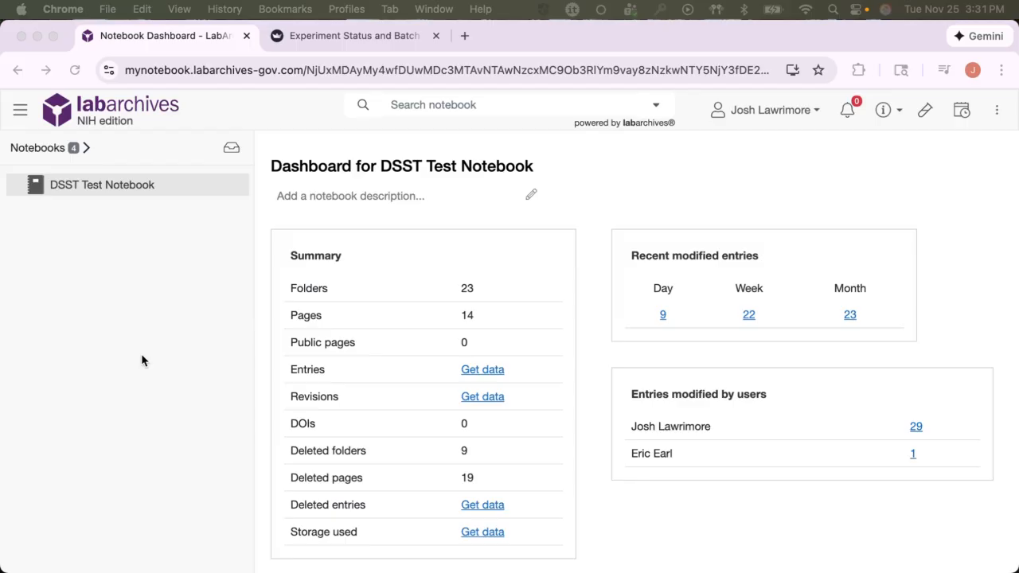
# Expand the DSST Test Notebook tree and open the Implant page under ArchiveFlow Demo, Surgeries, Cohort 1.
pyautogui.click(13, 188)
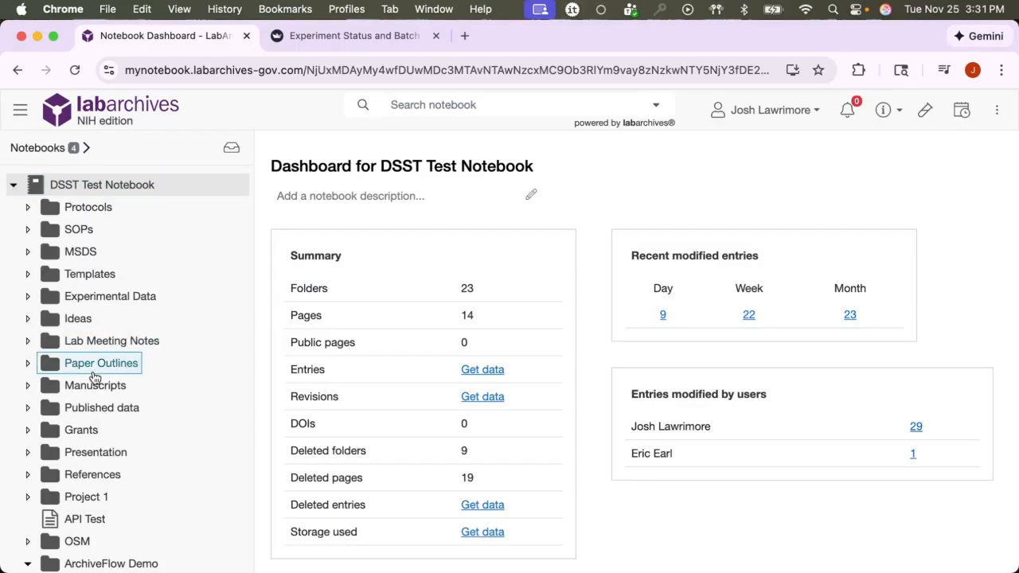
pyautogui.scroll(-7, 102, 350)
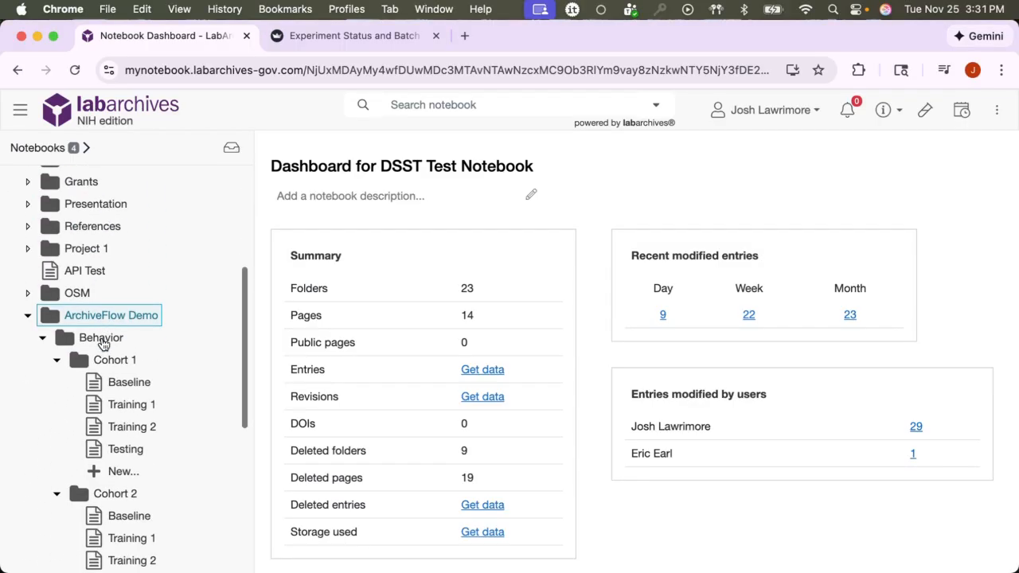
pyautogui.scroll(-5, 102, 344)
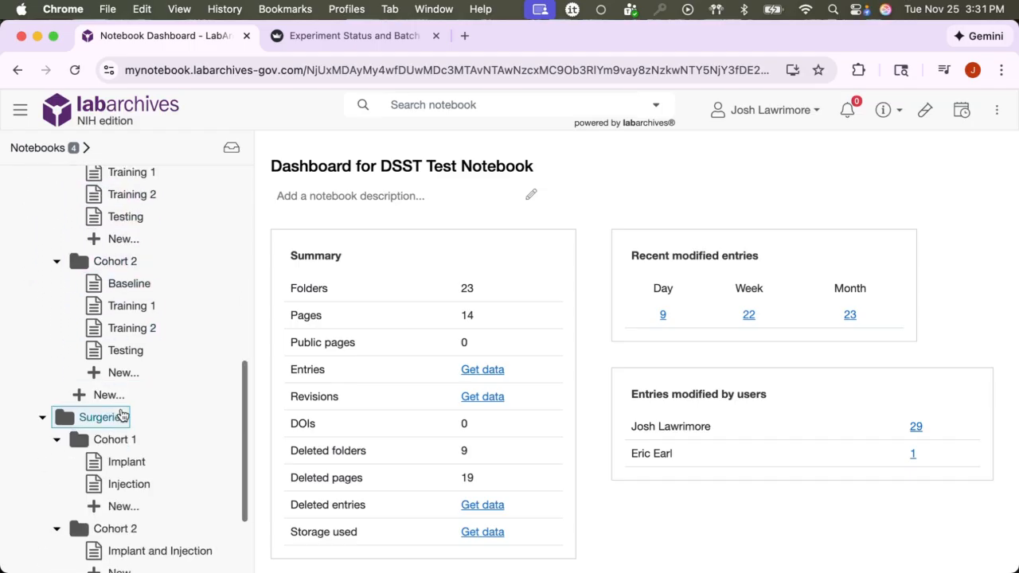
pyautogui.click(126, 462)
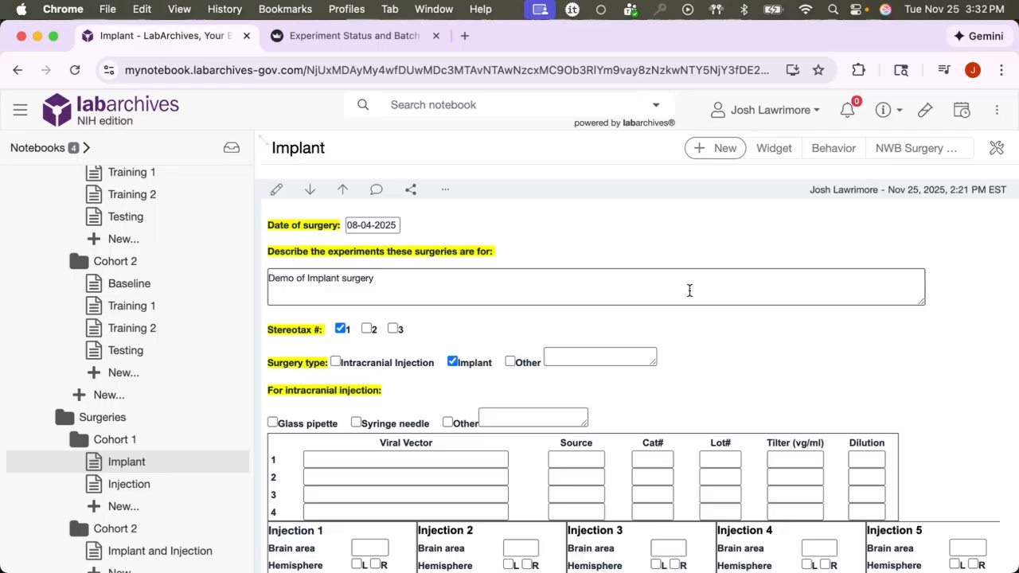
# Scroll through the Implant surgery form to review its injection, implant, mice and surgery notes sections.
pyautogui.scroll(-3, 689, 291)
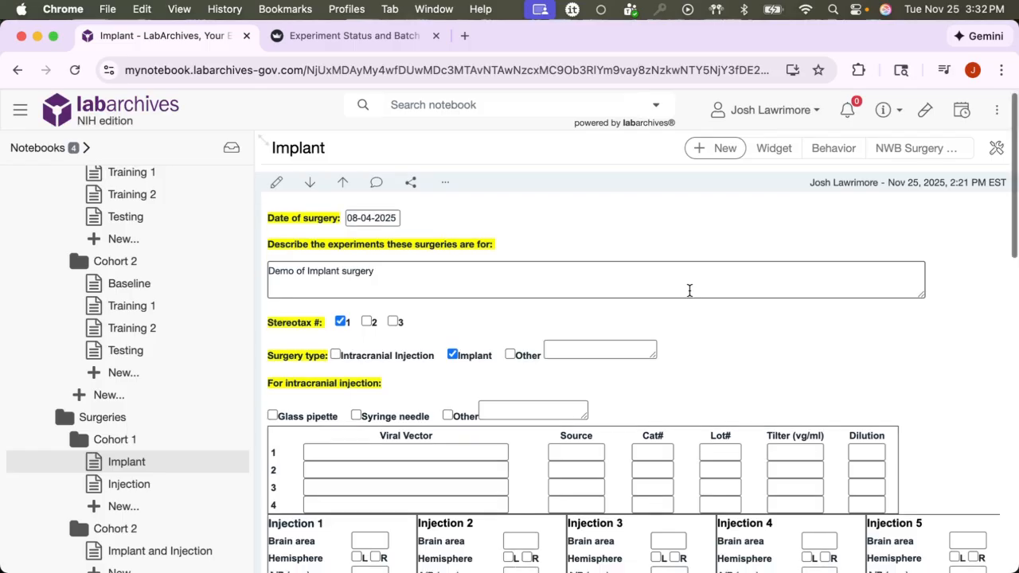
pyautogui.scroll(-3, 689, 290)
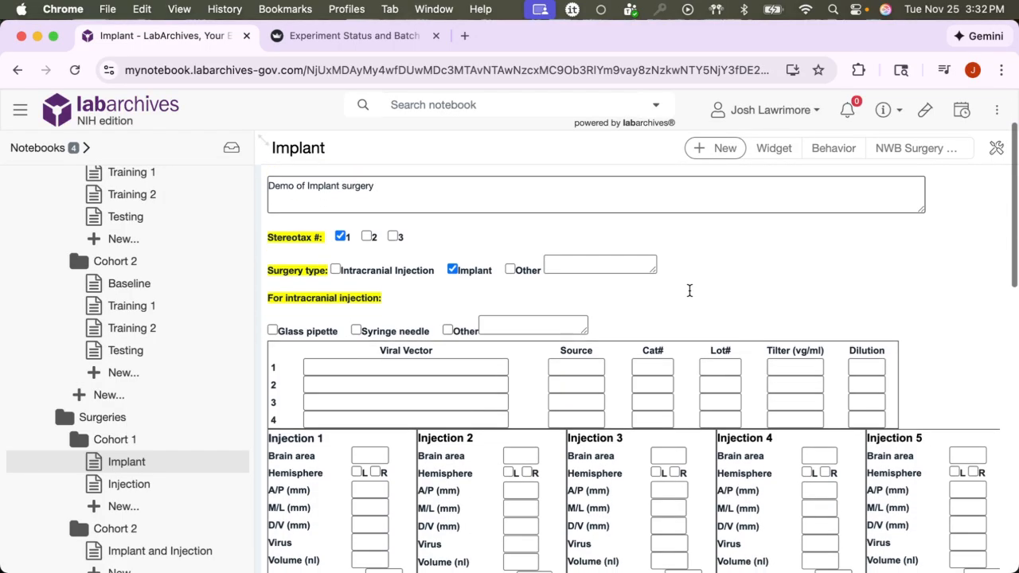
pyautogui.scroll(-3, 690, 291)
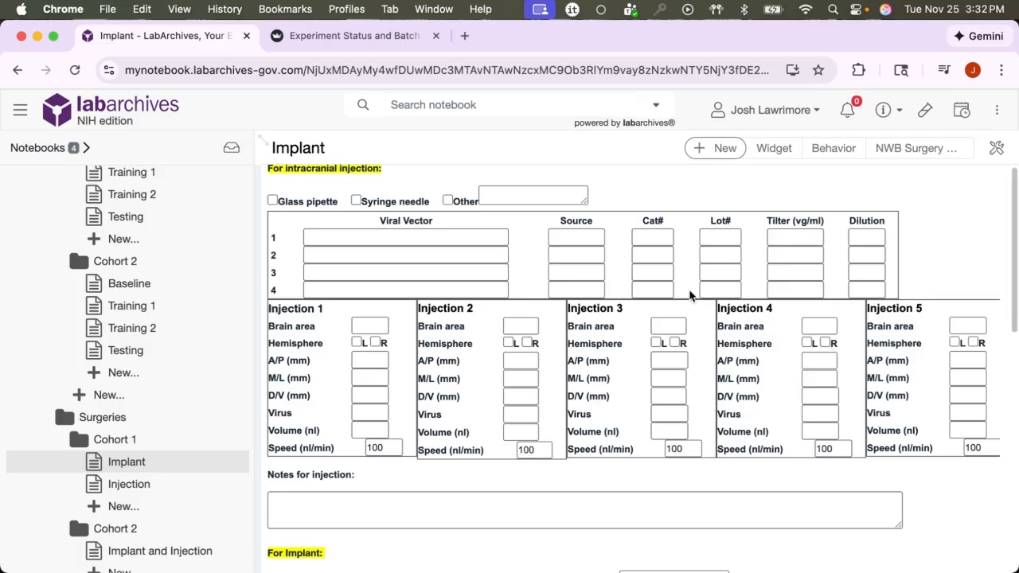
pyautogui.scroll(-2, 690, 291)
pyautogui.scroll(-3, 689, 295)
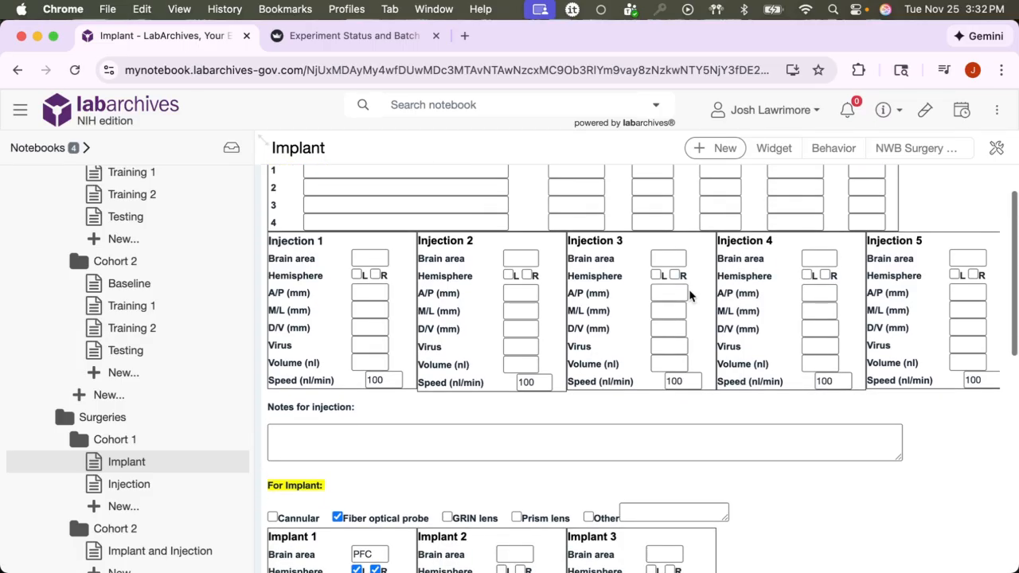
pyautogui.scroll(-3, 690, 296)
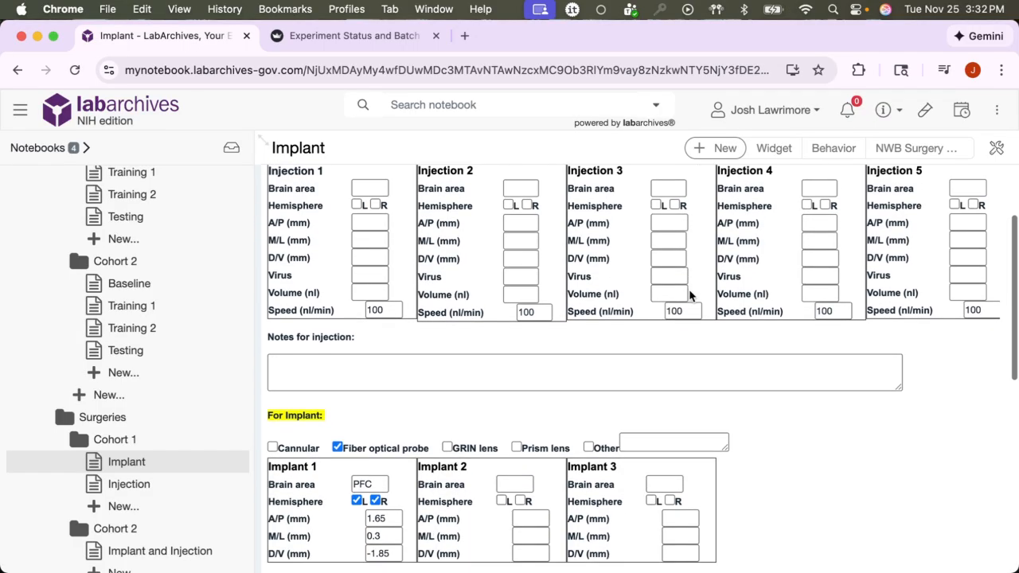
pyautogui.scroll(-3, 690, 295)
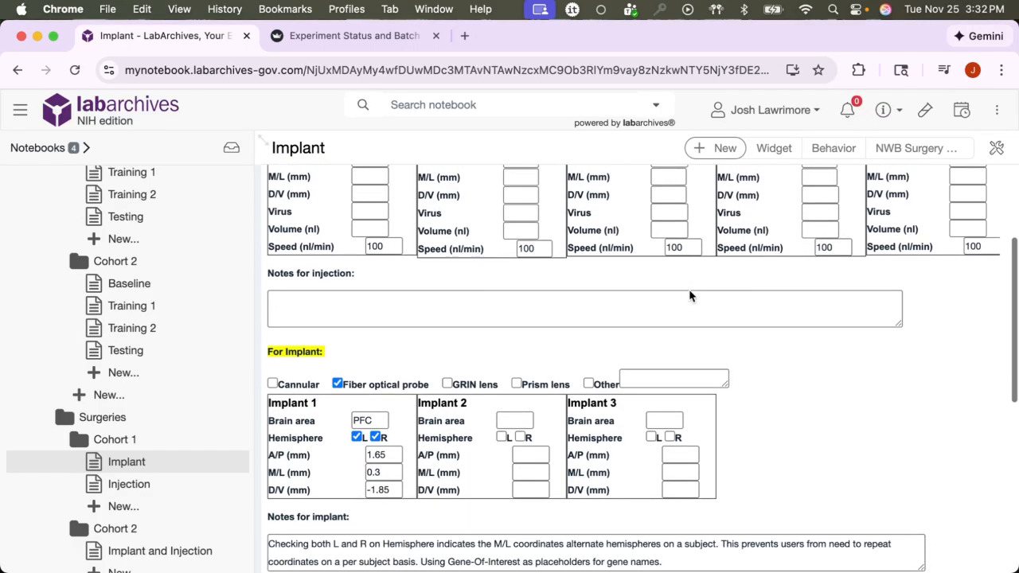
pyautogui.scroll(-3, 690, 295)
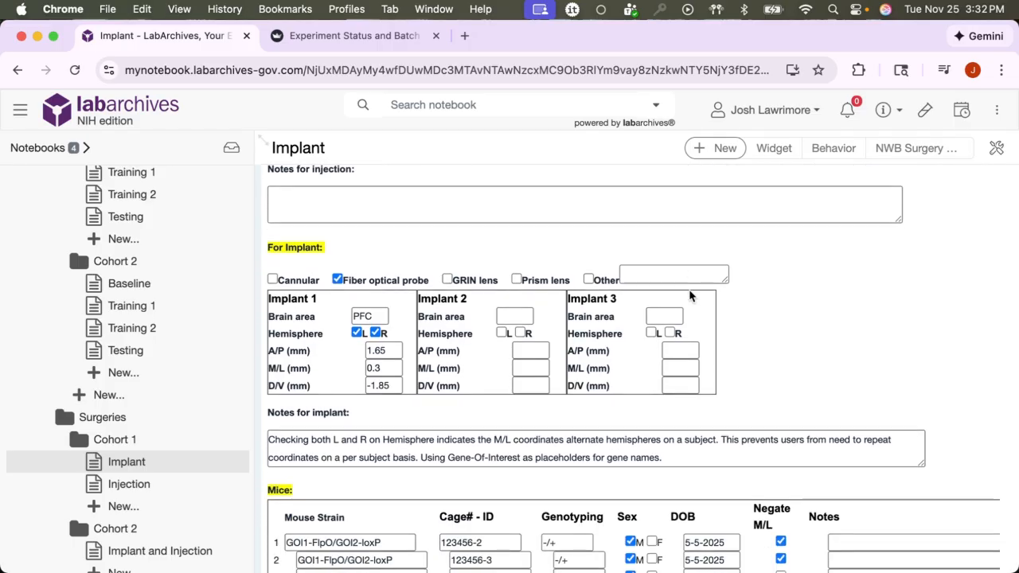
pyautogui.scroll(-3, 690, 295)
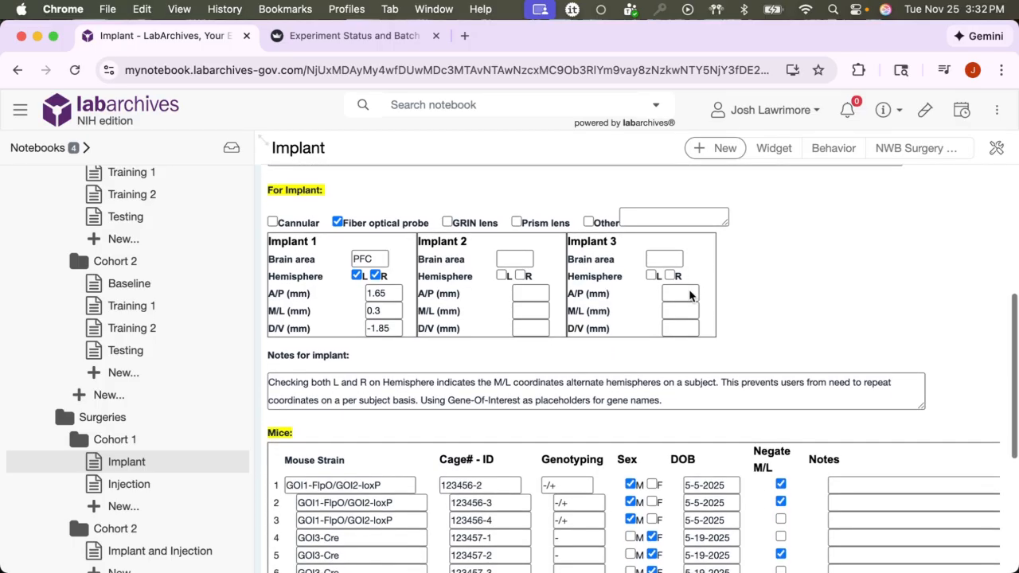
pyautogui.scroll(-2, 689, 295)
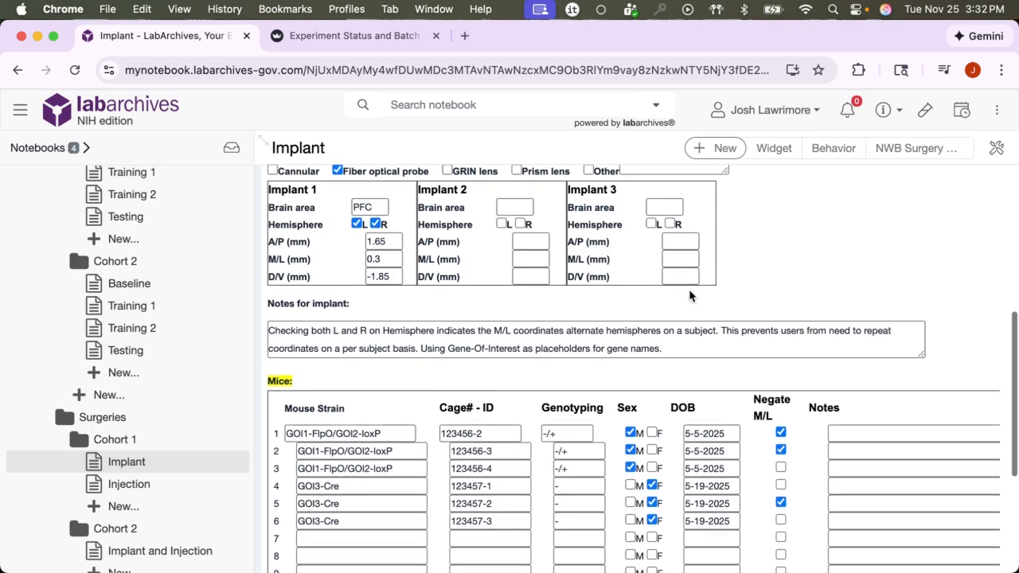
pyautogui.scroll(-1, 690, 295)
pyautogui.scroll(5, 142, 320)
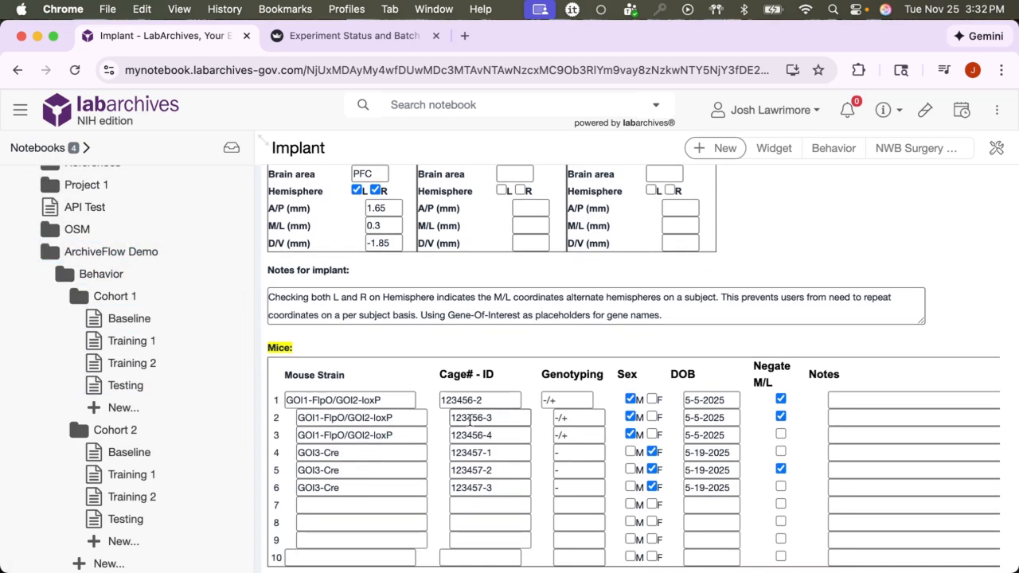
pyautogui.scroll(-3, 470, 420)
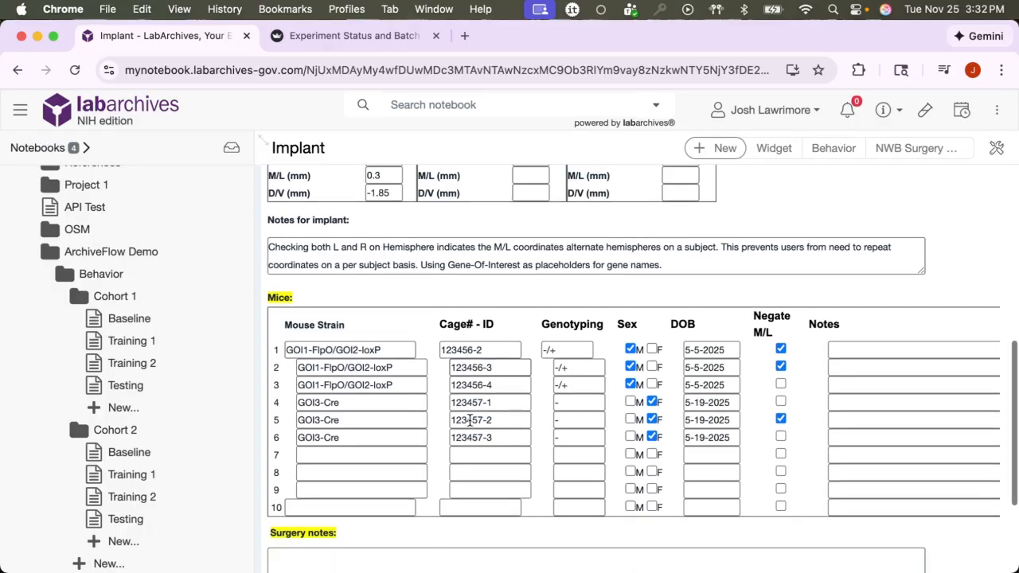
pyautogui.scroll(-2, 470, 420)
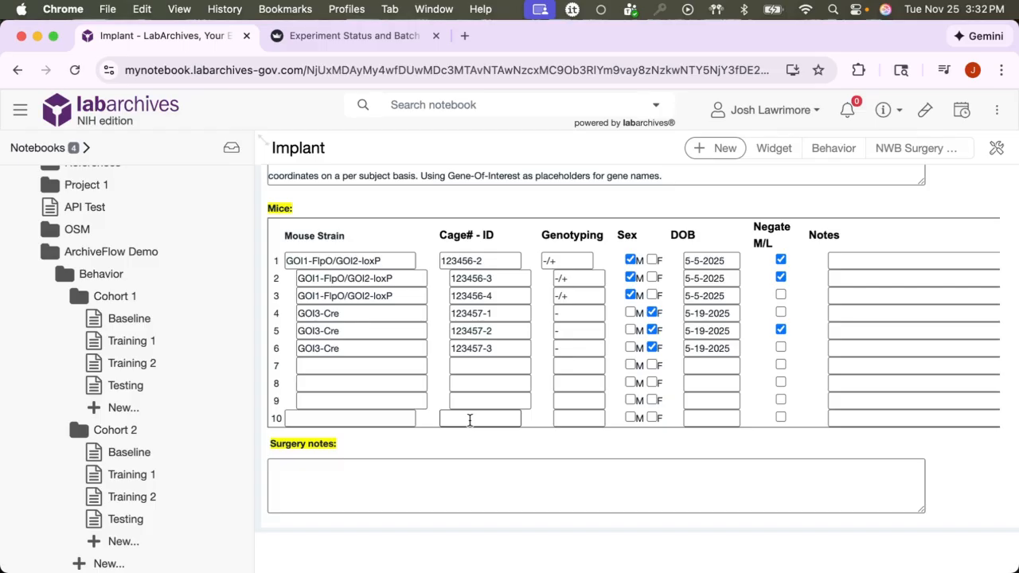
pyautogui.scroll(-3, 470, 419)
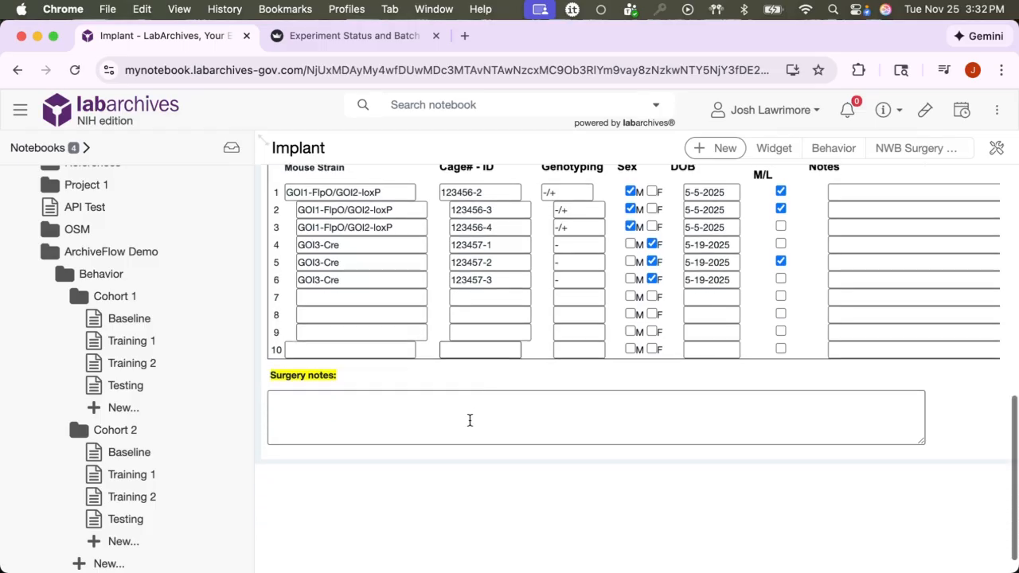
pyautogui.scroll(1, 470, 420)
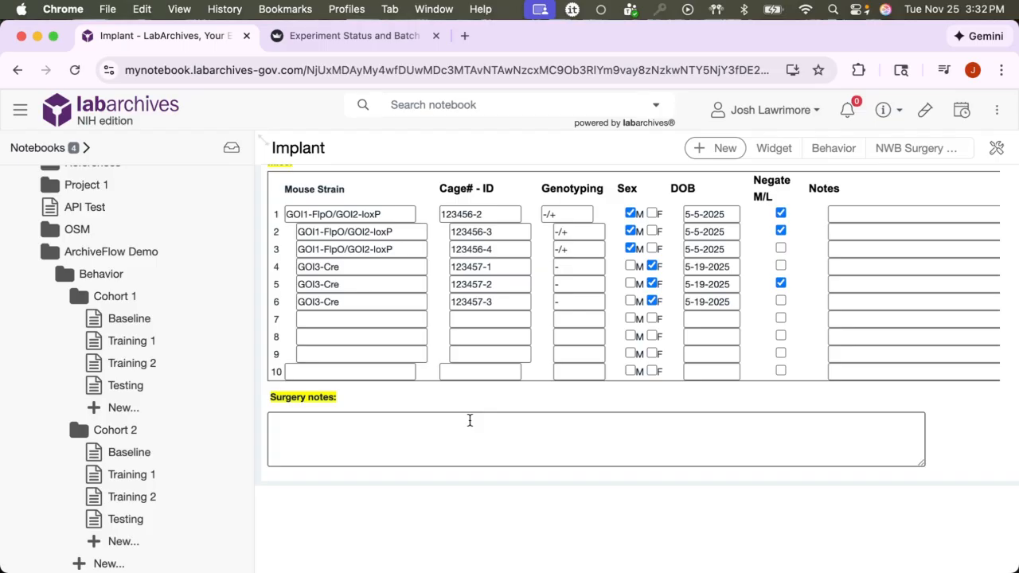
# Switch to Finder and open the Surgeries, Cohort 1 folder inside app_demo.
pyautogui.click(470, 420)
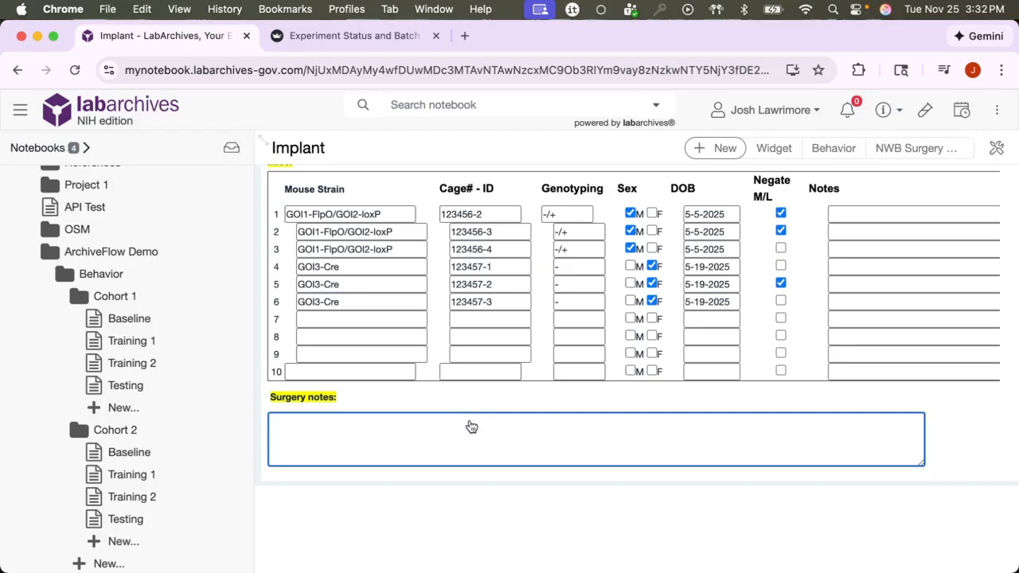
pyautogui.press('super+Tab')
pyautogui.click(144, 40)
pyautogui.click(144, 39)
pyautogui.click(144, 40)
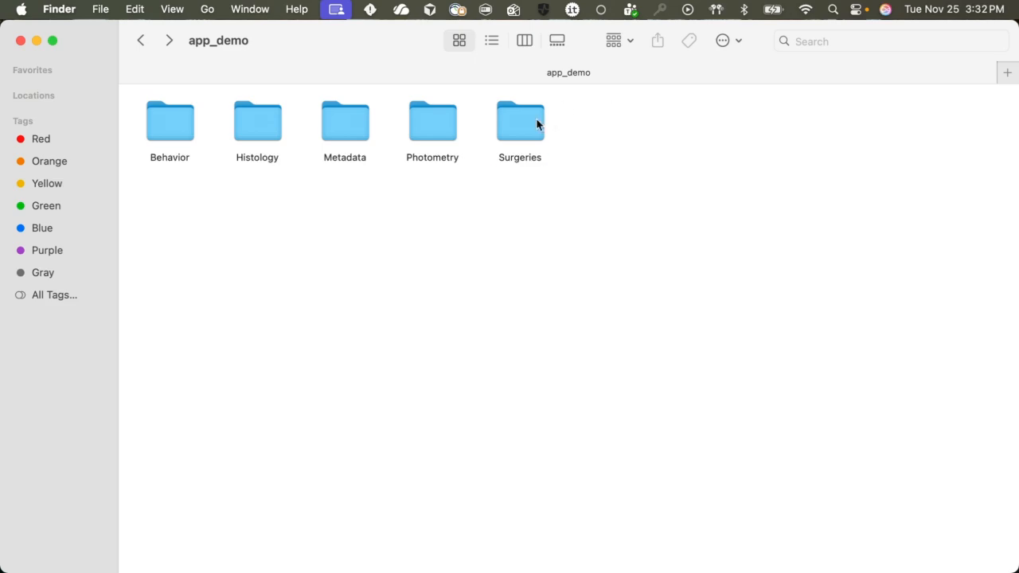
pyautogui.doubleClick(537, 124)
pyautogui.doubleClick(155, 119)
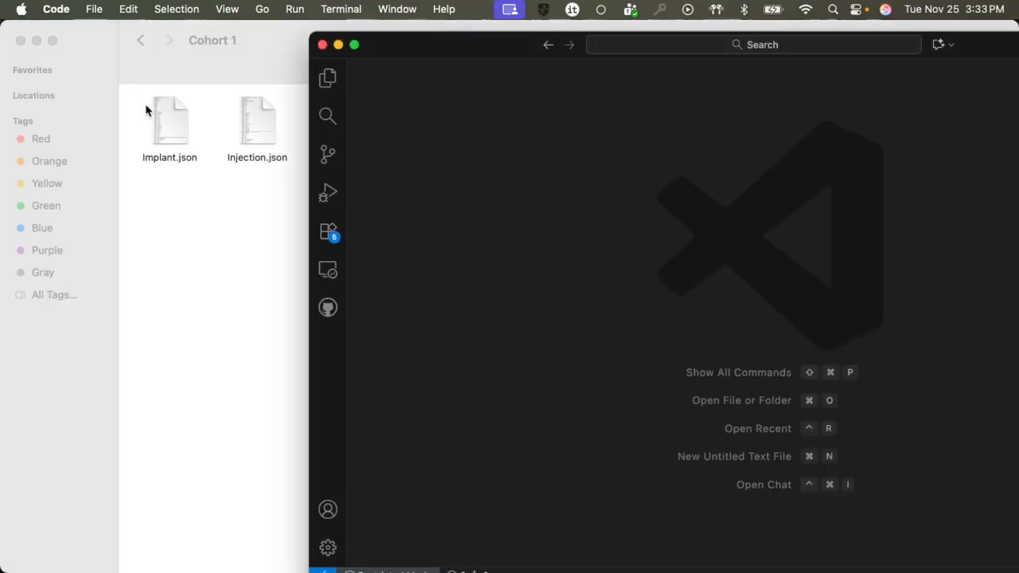
# Open Implant.json in the code editor and scroll through its exported form fields.
pyautogui.click(172, 125)
pyautogui.moveTo(171, 127); pyautogui.dragTo(624, 130)
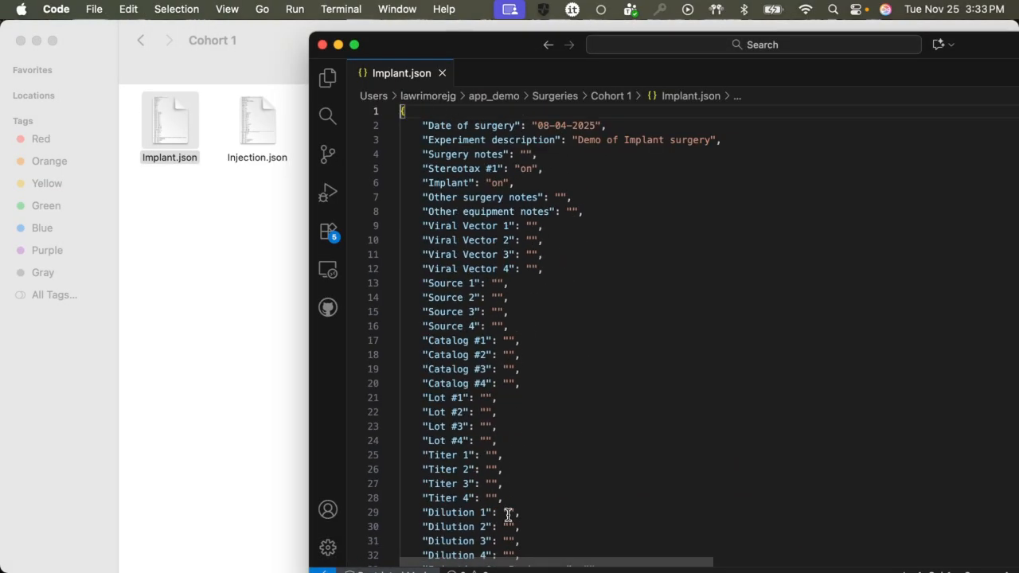
pyautogui.scroll(-3, 473, 343)
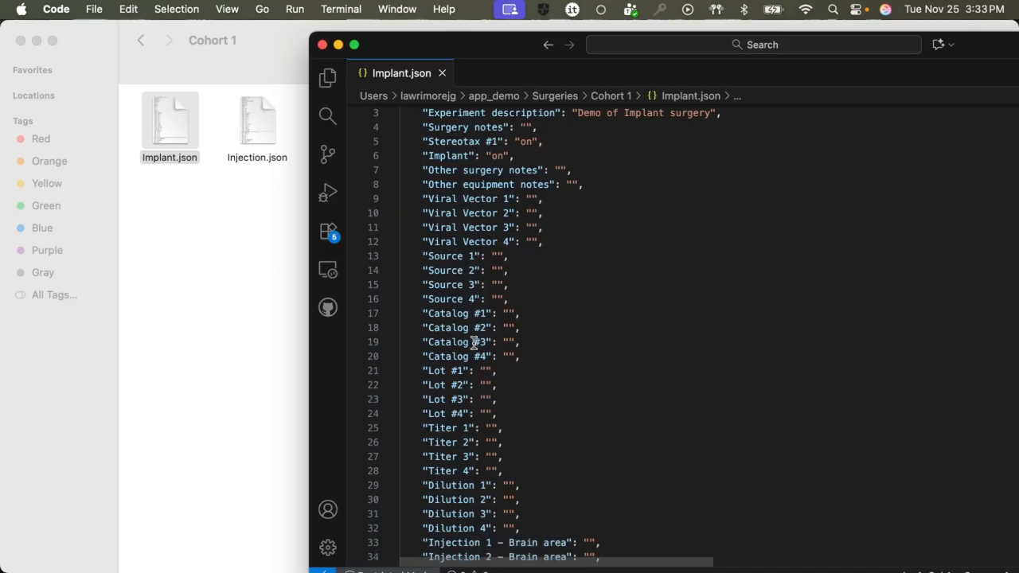
pyautogui.scroll(-20, 473, 343)
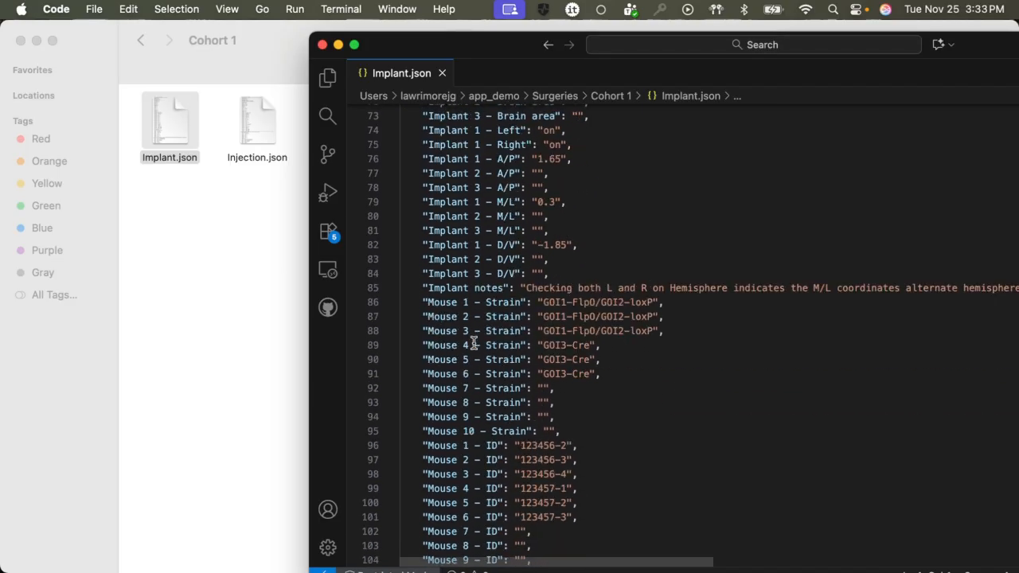
pyautogui.scroll(3, 489, 225)
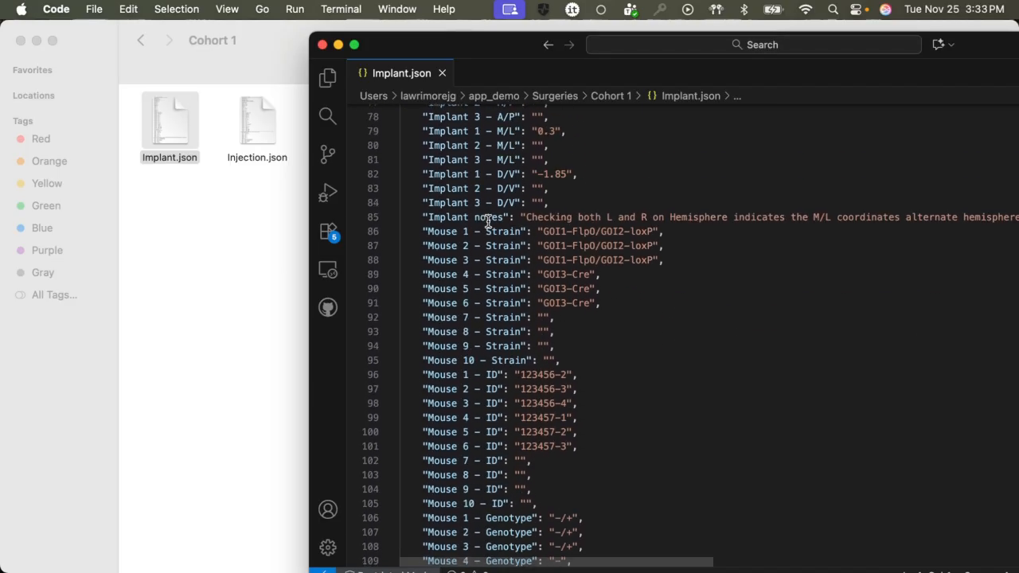
pyautogui.scroll(6, 565, 207)
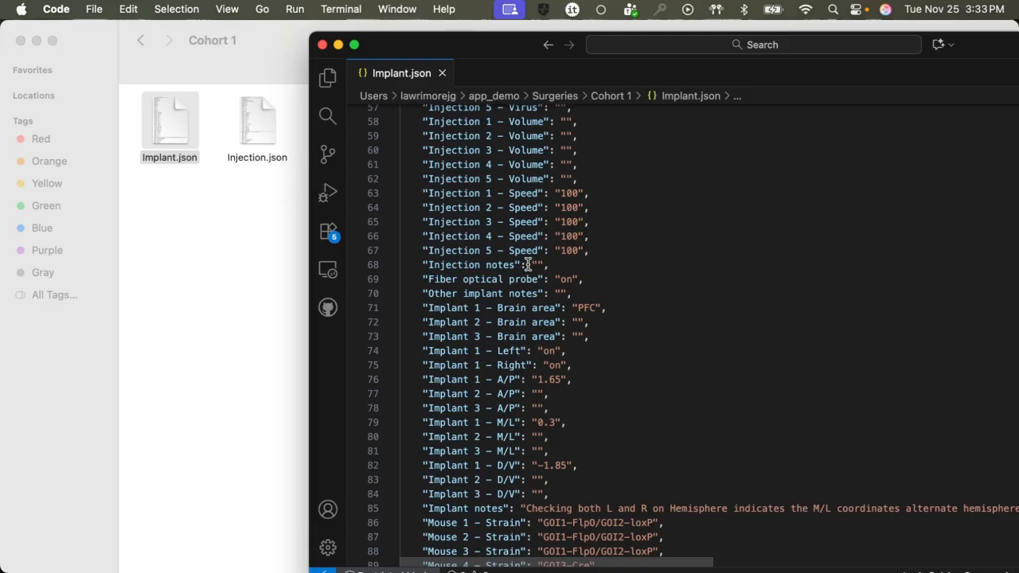
# Open Injection.json in the code editor alongside Implant.json and scroll through its contents.
pyautogui.click(257, 120)
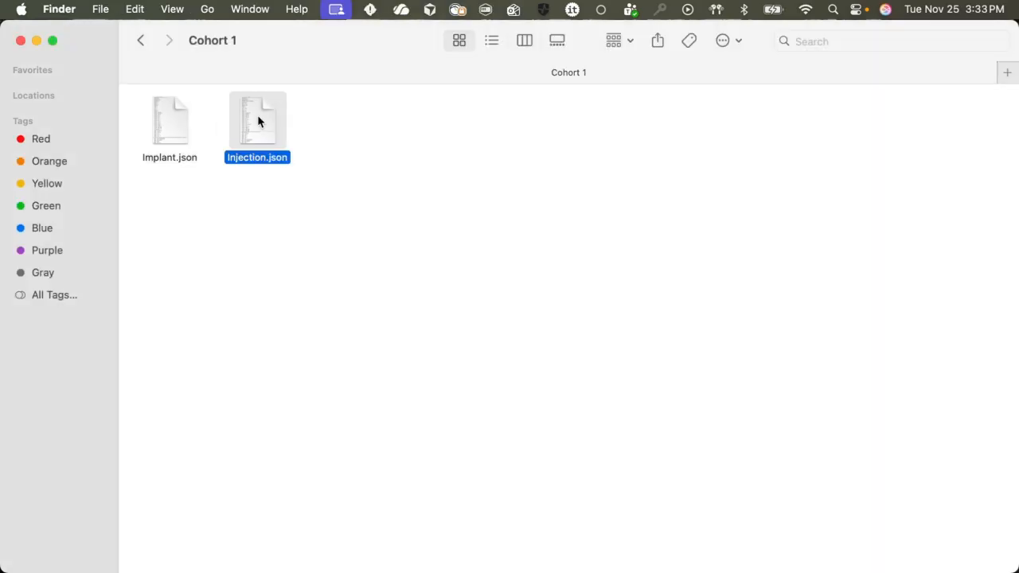
pyautogui.press('super+Tab')
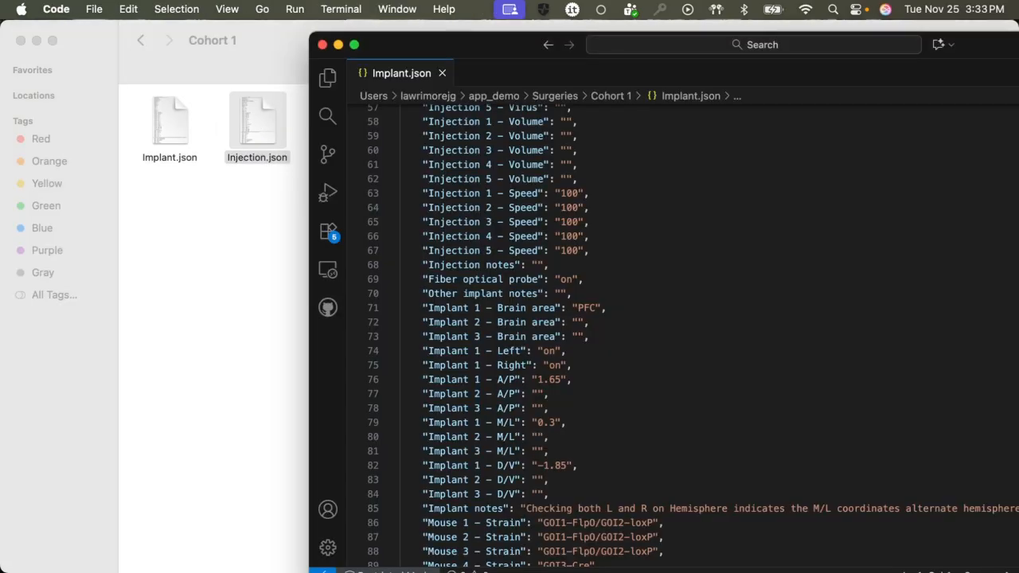
pyautogui.moveTo(257, 131); pyautogui.dragTo(689, 293)
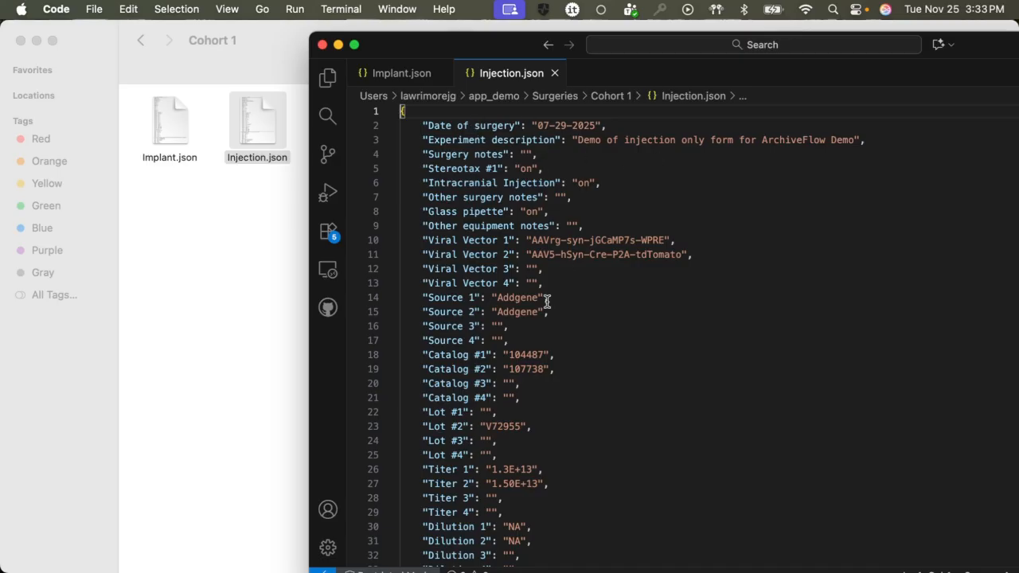
pyautogui.scroll(-5, 524, 402)
pyautogui.scroll(-20, 524, 402)
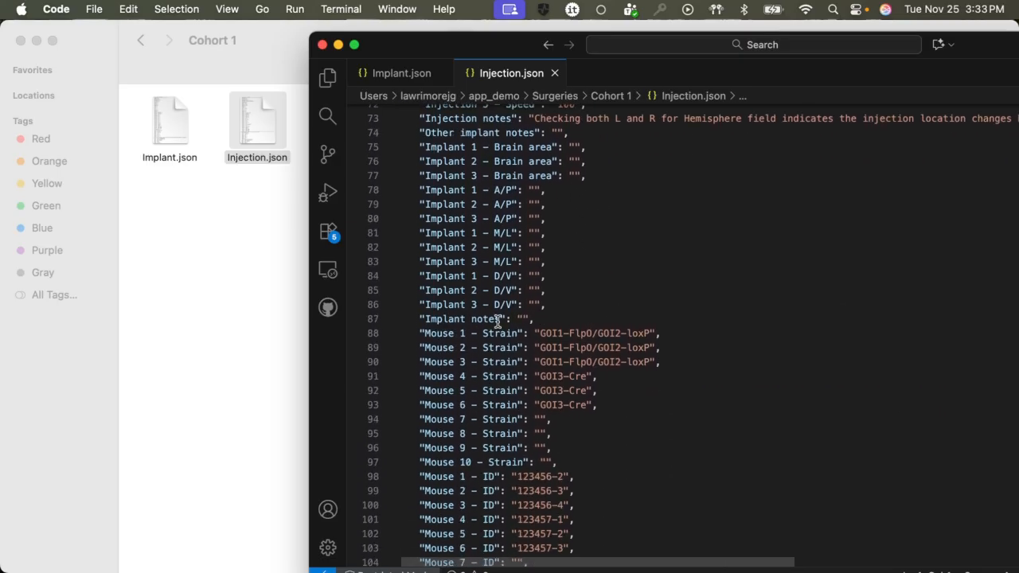
# Close the Injection.json and Implant.json tabs and return to the Finder window.
pyautogui.click(444, 73)
pyautogui.click(446, 72)
pyautogui.click(228, 412)
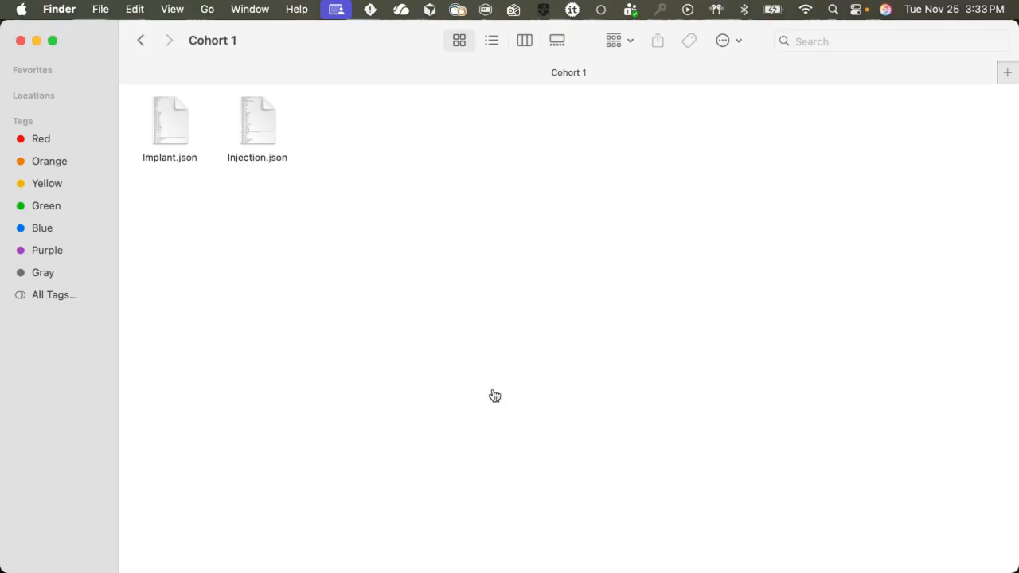
# Switch back to the browser and open the Baseline page under Behavior, Cohort 1, reviewing its tables.
pyautogui.press('super+Tab')
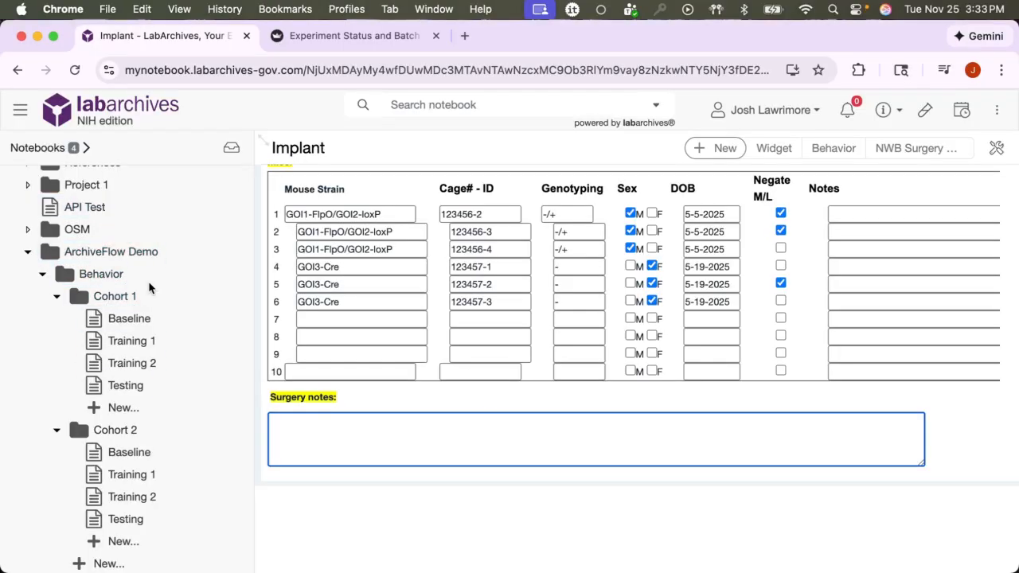
pyautogui.click(148, 322)
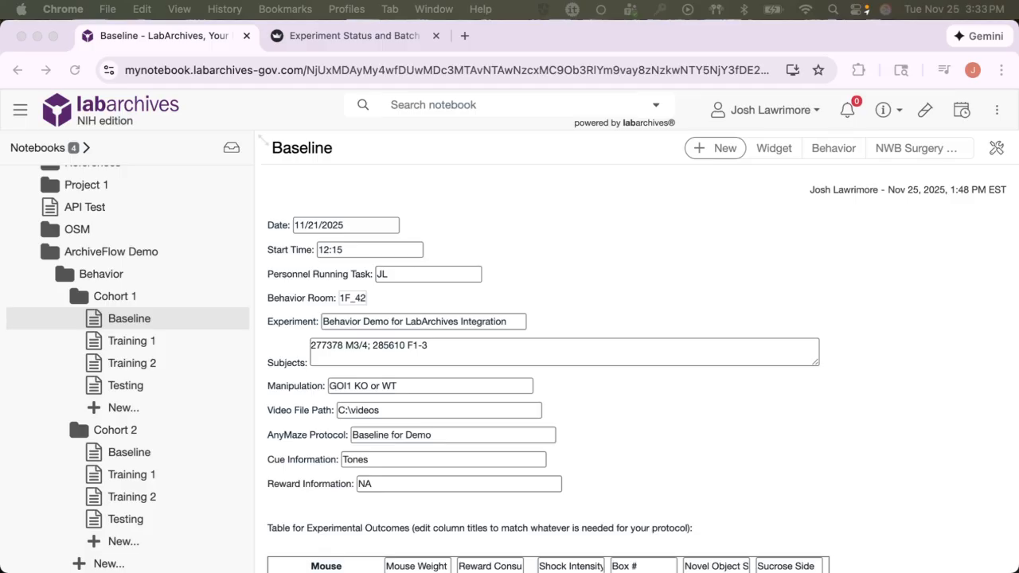
pyautogui.scroll(-10, 442, 235)
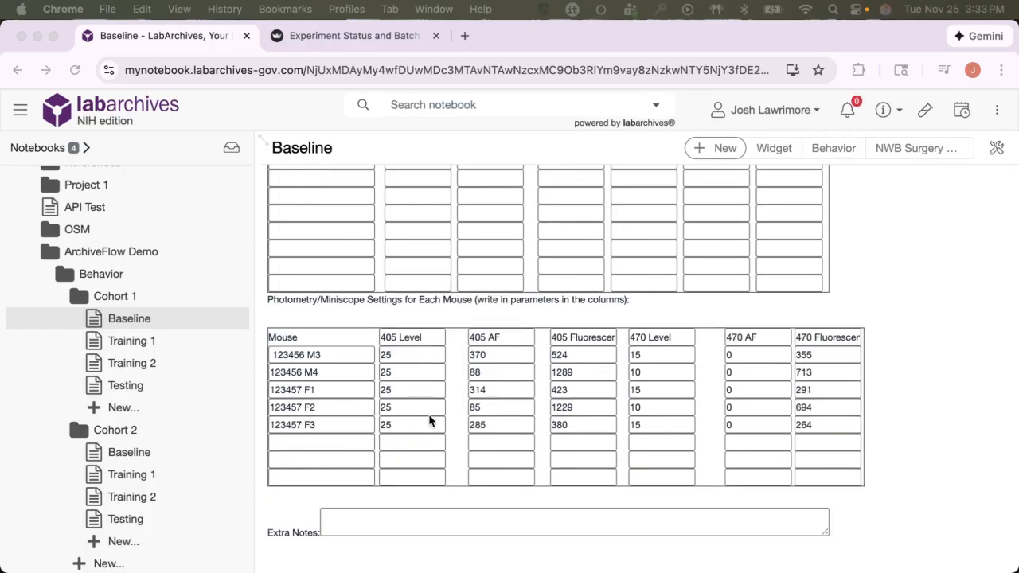
pyautogui.scroll(4, 410, 239)
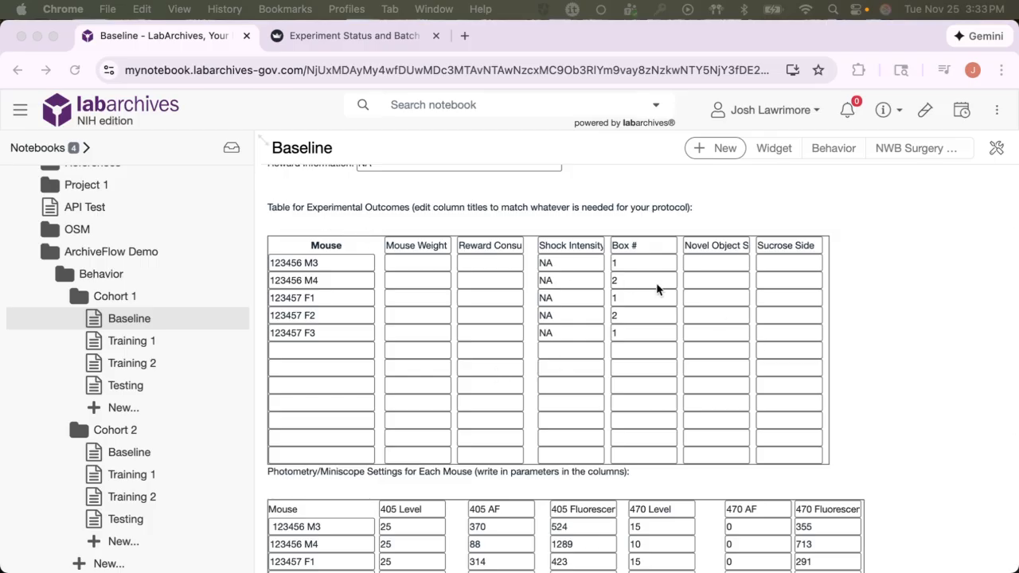
# Scroll through the Baseline page's experimental outcomes and photometry settings tables.
pyautogui.scroll(-2, 657, 289)
pyautogui.scroll(3, 387, 257)
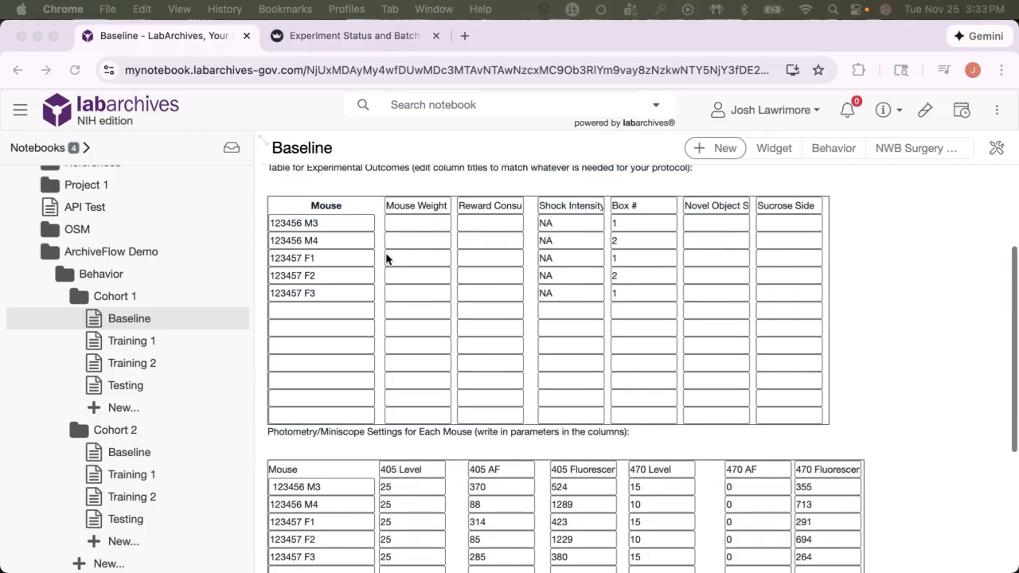
pyautogui.scroll(-2, 355, 390)
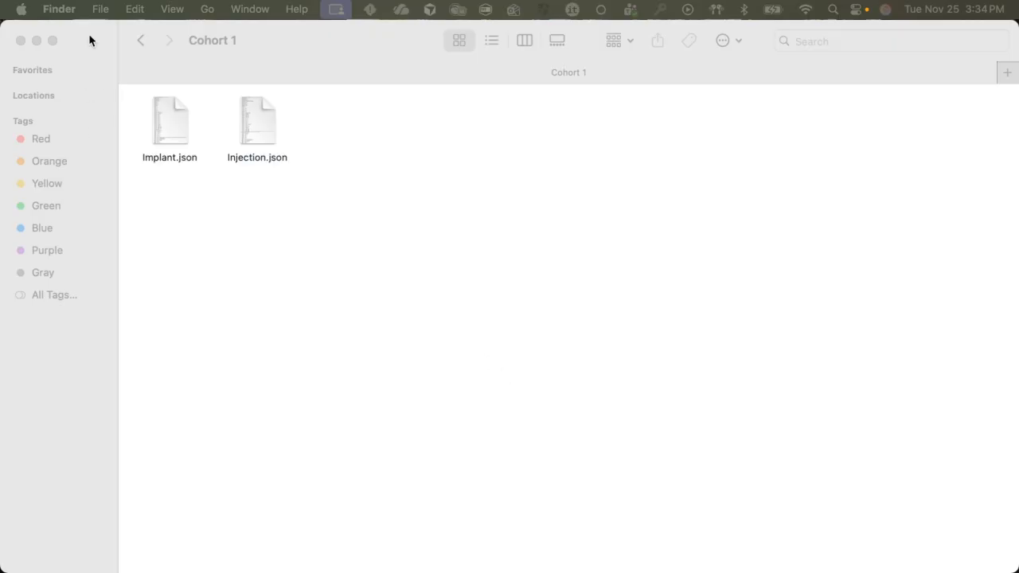
# Navigate to the exported Behavior Cohort 1 Baseline folder and open metadata.json in the code editor.
pyautogui.click(151, 46)
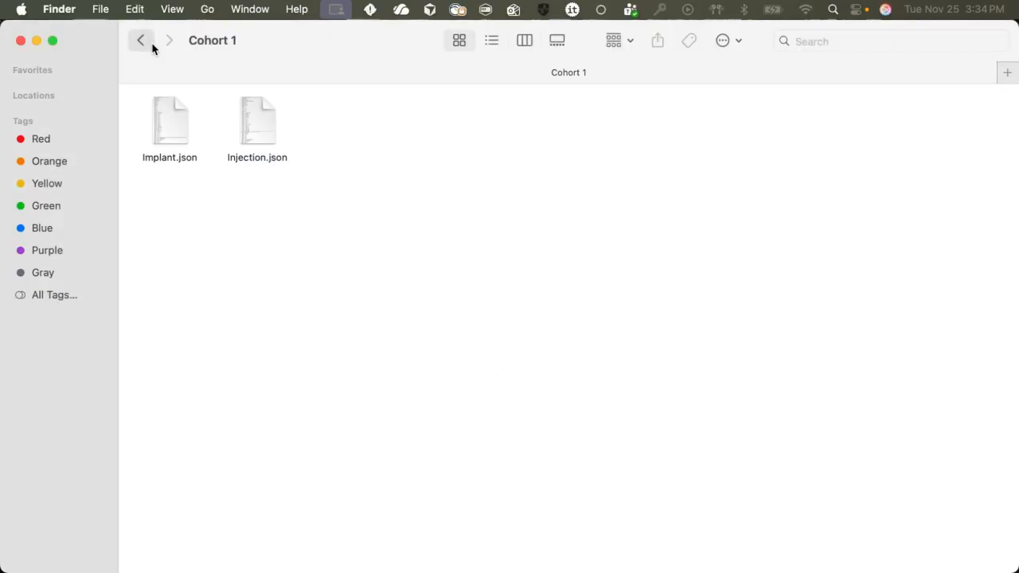
pyautogui.click(151, 45)
pyautogui.click(142, 41)
pyautogui.doubleClick(176, 134)
pyautogui.click(176, 137)
pyautogui.doubleClick(176, 136)
pyautogui.doubleClick(176, 137)
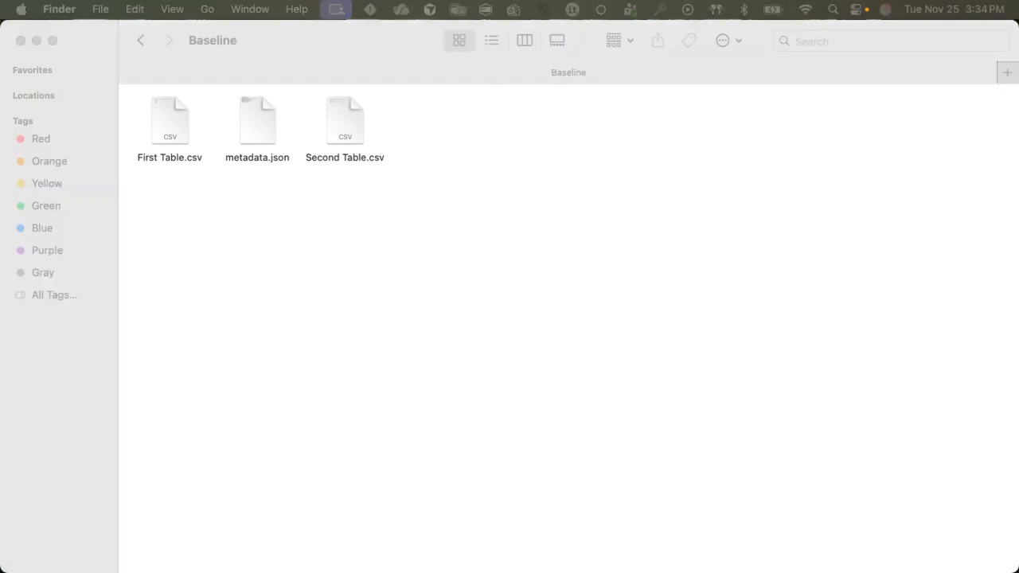
pyautogui.press('super+Tab')
pyautogui.moveTo(257, 119); pyautogui.dragTo(452, 183)
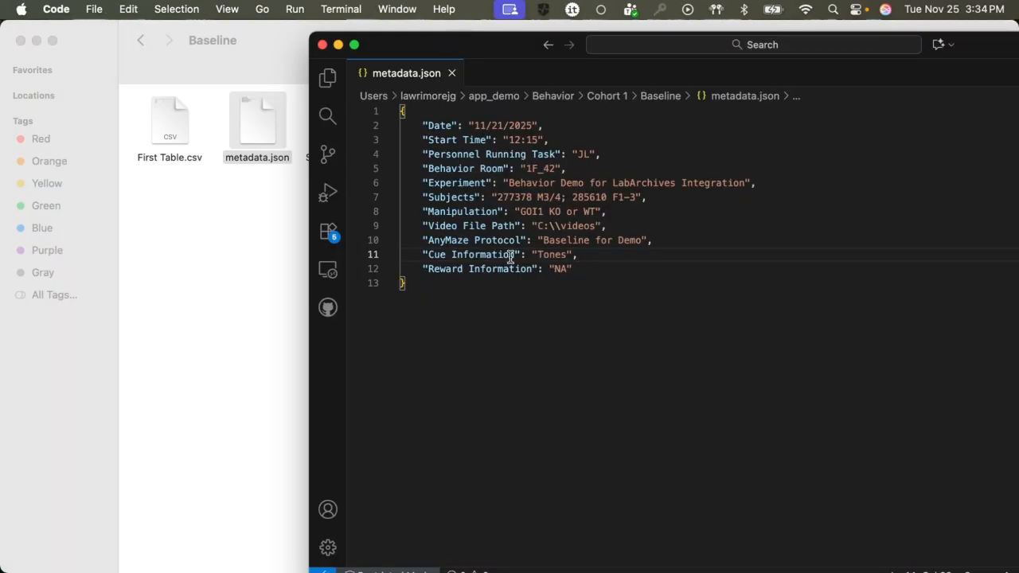
# Open First Table.csv and Second Table.csv from the Baseline folder in Numbers, closing each after viewing.
pyautogui.click(236, 297)
pyautogui.doubleClick(161, 116)
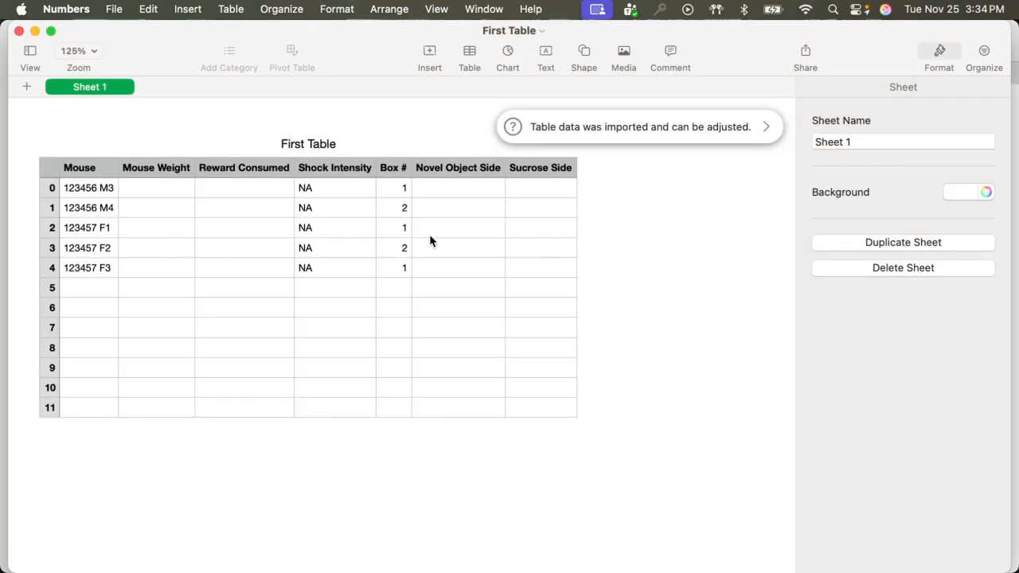
pyautogui.click(18, 32)
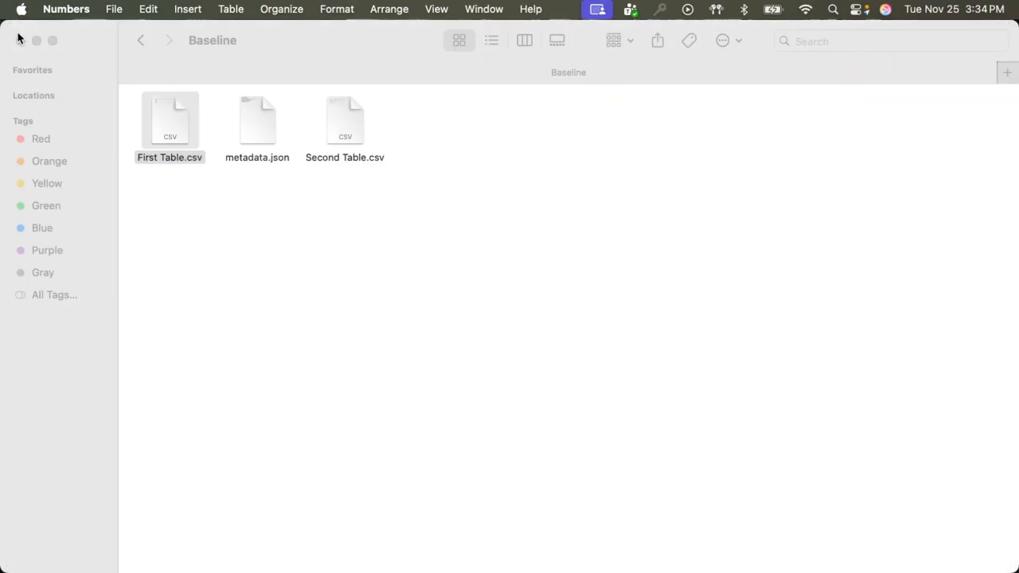
pyautogui.click(357, 130)
pyautogui.doubleClick(357, 131)
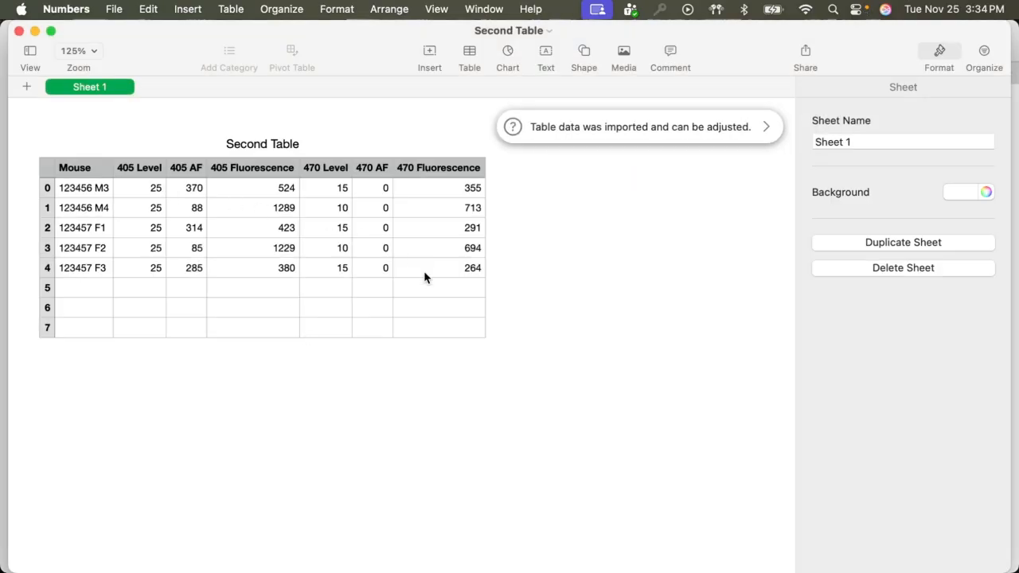
pyautogui.click(19, 31)
# Navigate in Finder up to the Photometry folder and into its Cohort 1 directory.
pyautogui.click(356, 342)
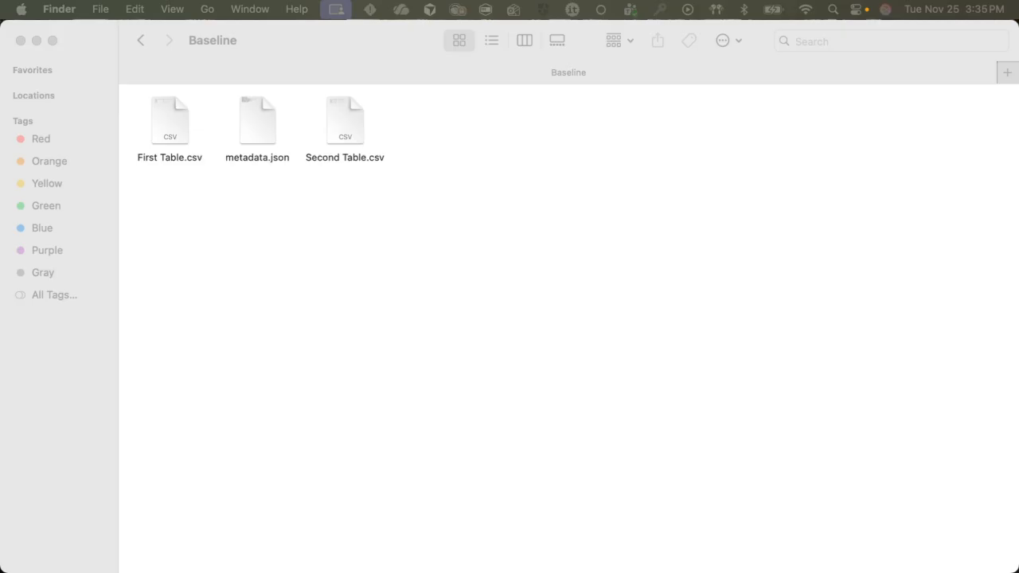
pyautogui.click(413, 358)
pyautogui.click(144, 46)
pyautogui.click(148, 47)
pyautogui.click(148, 47)
pyautogui.doubleClick(422, 133)
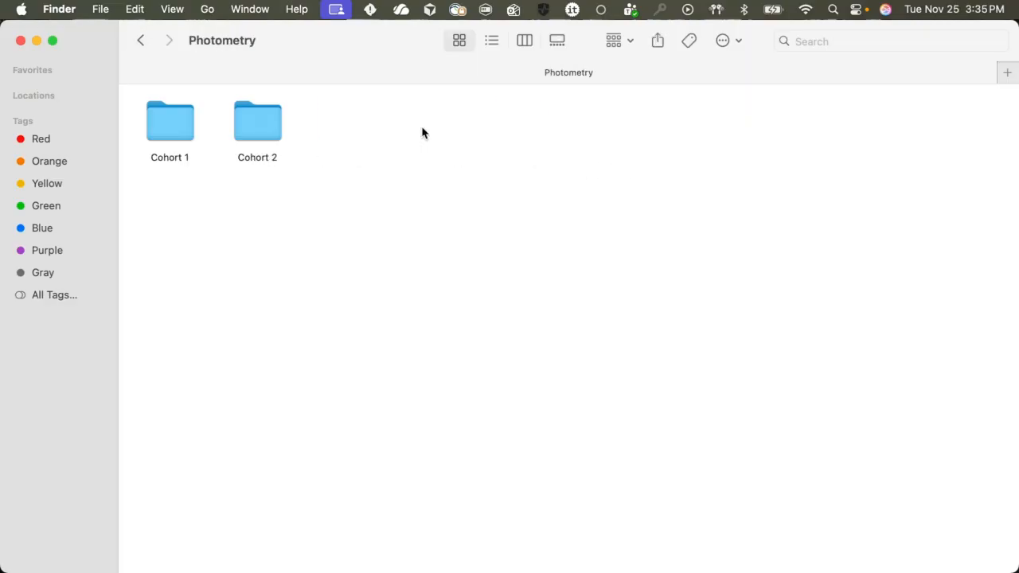
pyautogui.doubleClick(164, 126)
pyautogui.doubleClick(280, 132)
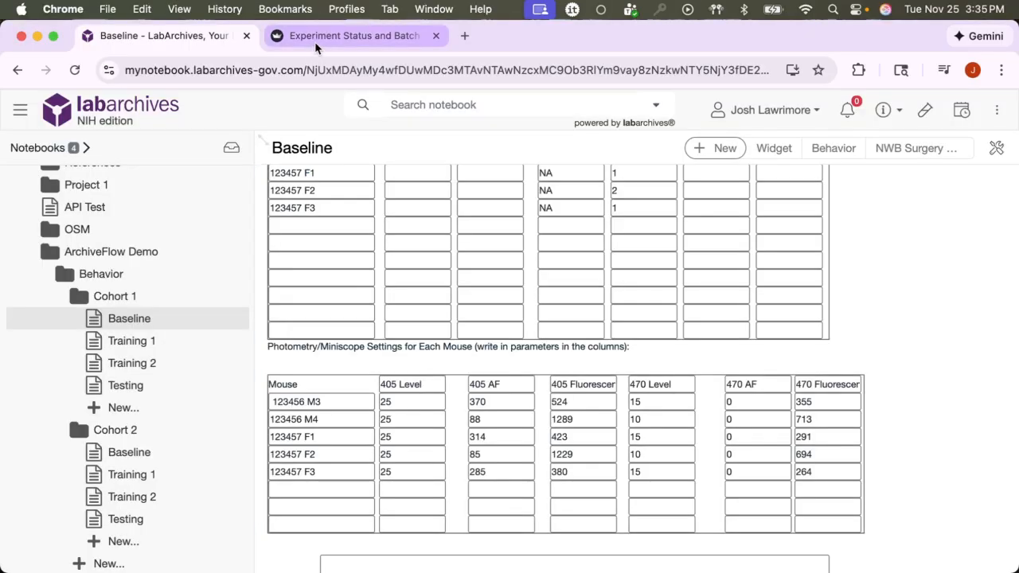
# Switch to the Experiment Status and Batch Processing tab and update the photometry cohorts.
pyautogui.click(314, 45)
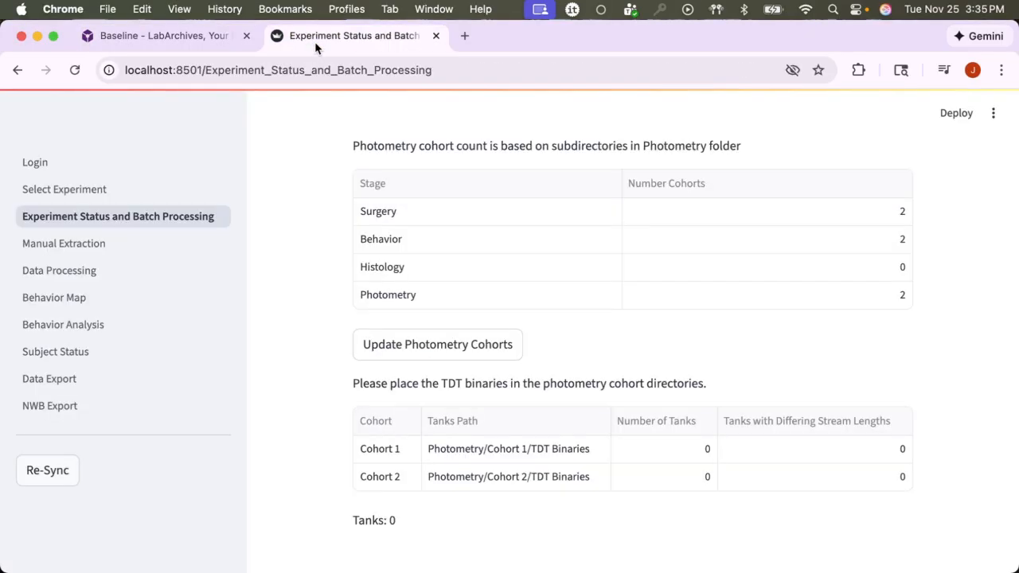
pyautogui.click(491, 343)
pyautogui.scroll(-3, 653, 419)
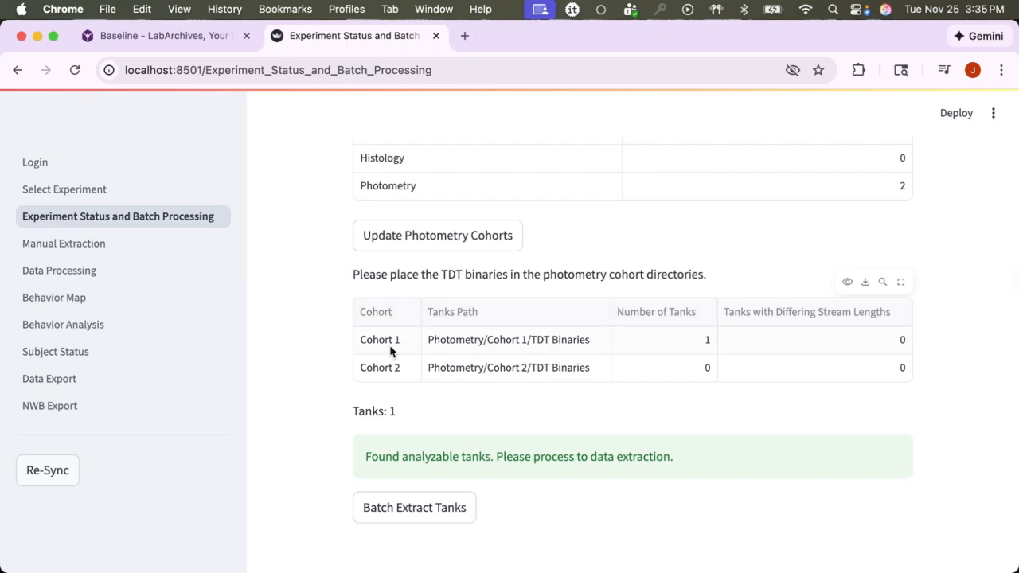
pyautogui.scroll(-2, 699, 340)
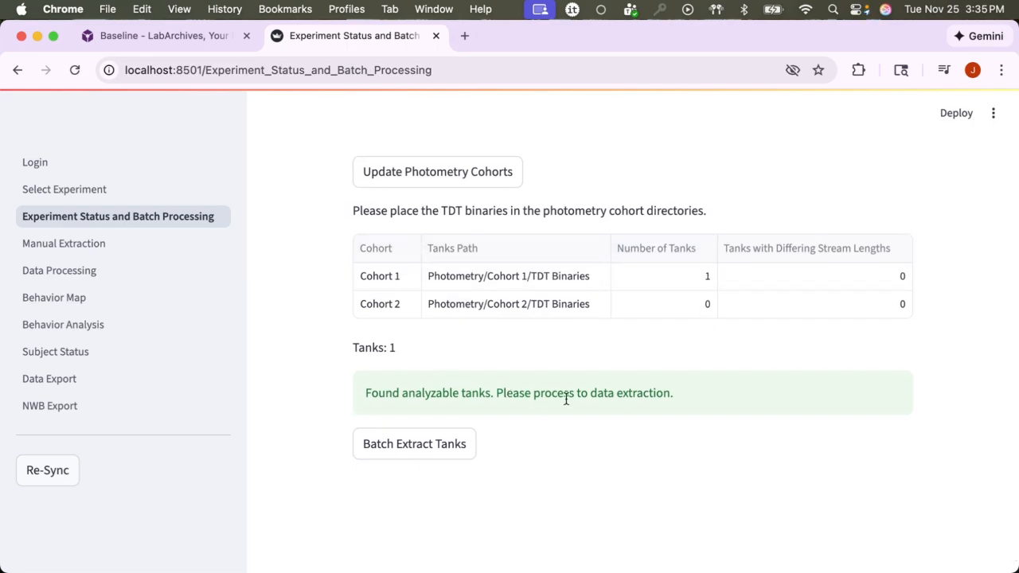
pyautogui.scroll(-1, 303, 375)
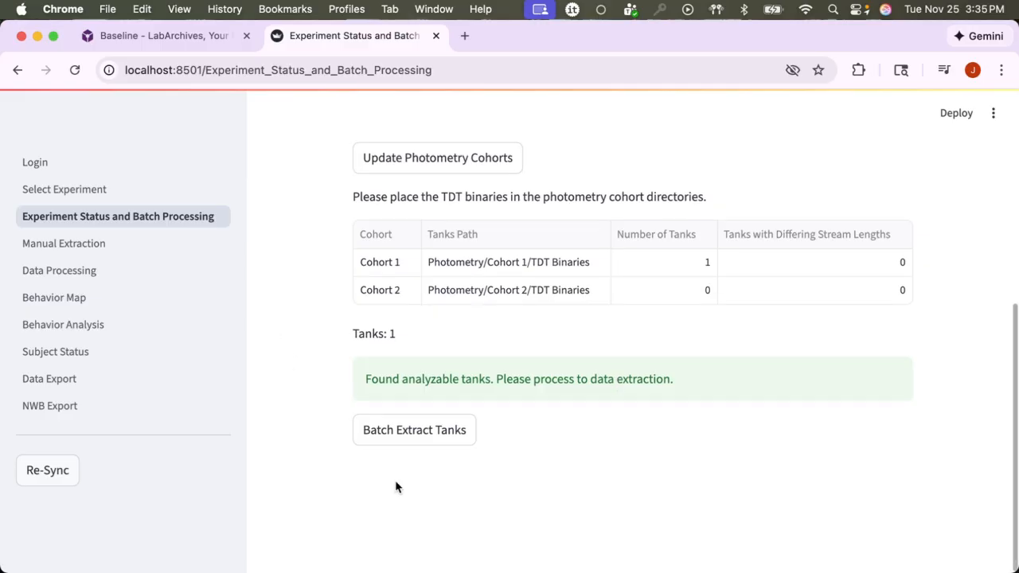
# Run Batch Extract Tanks for the photometry cohorts.
pyautogui.click(443, 445)
pyautogui.scroll(-5, 367, 337)
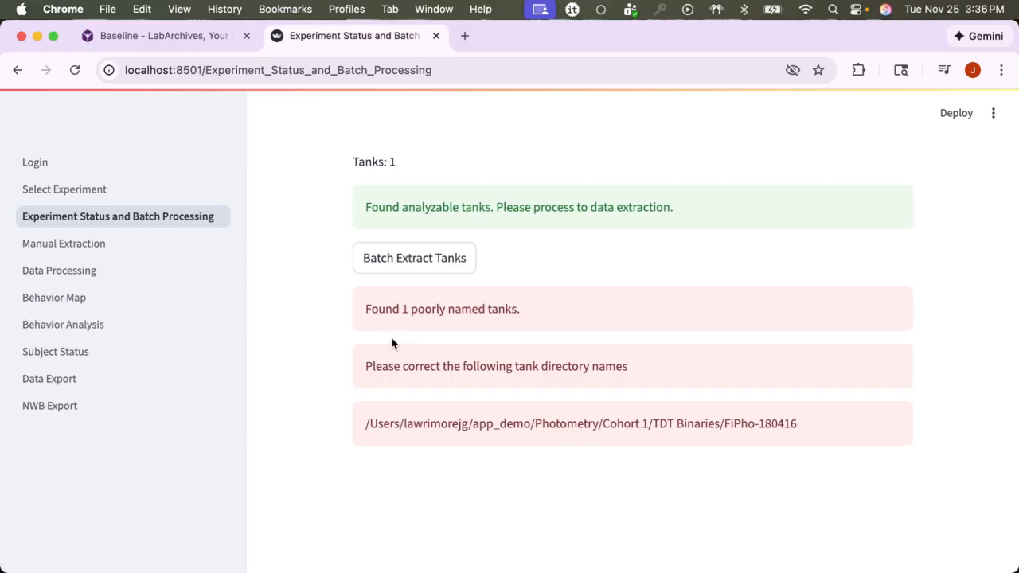
pyautogui.press('super+Tab')
# Review the batch extraction results and scroll the tank table to see all its columns.
pyautogui.scroll(5, 302, 266)
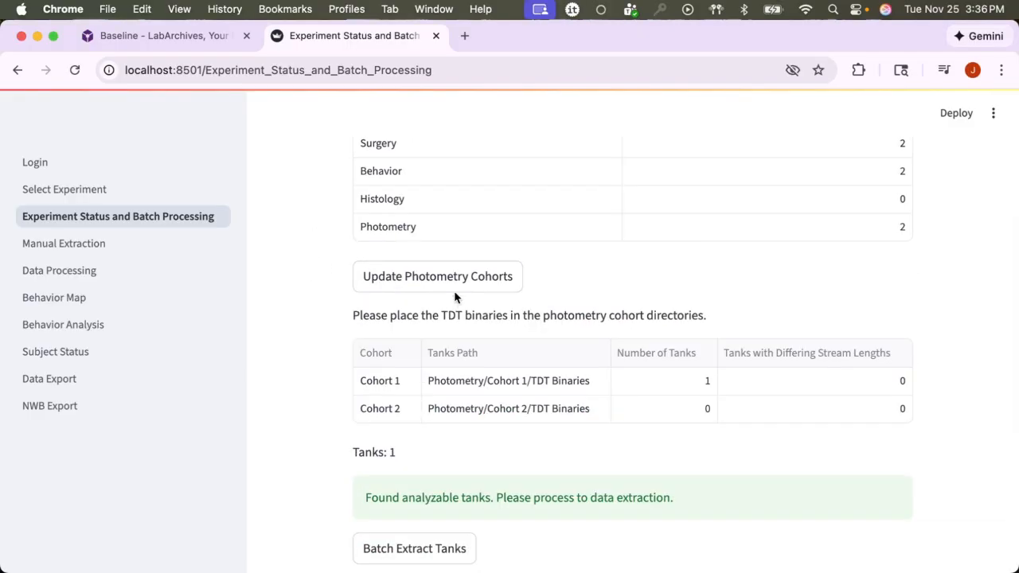
pyautogui.scroll(-3, 323, 386)
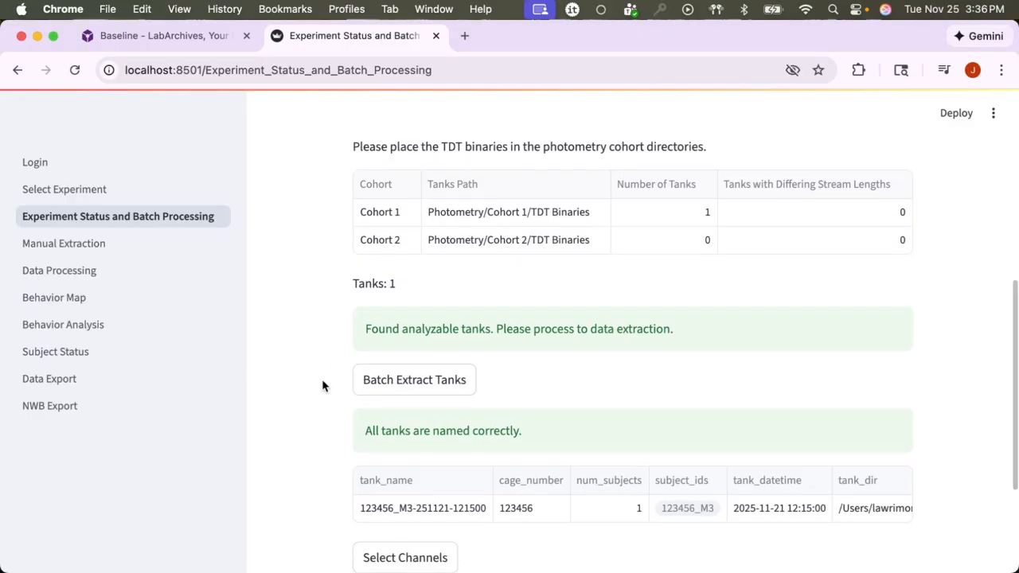
pyautogui.scroll(-2, 335, 381)
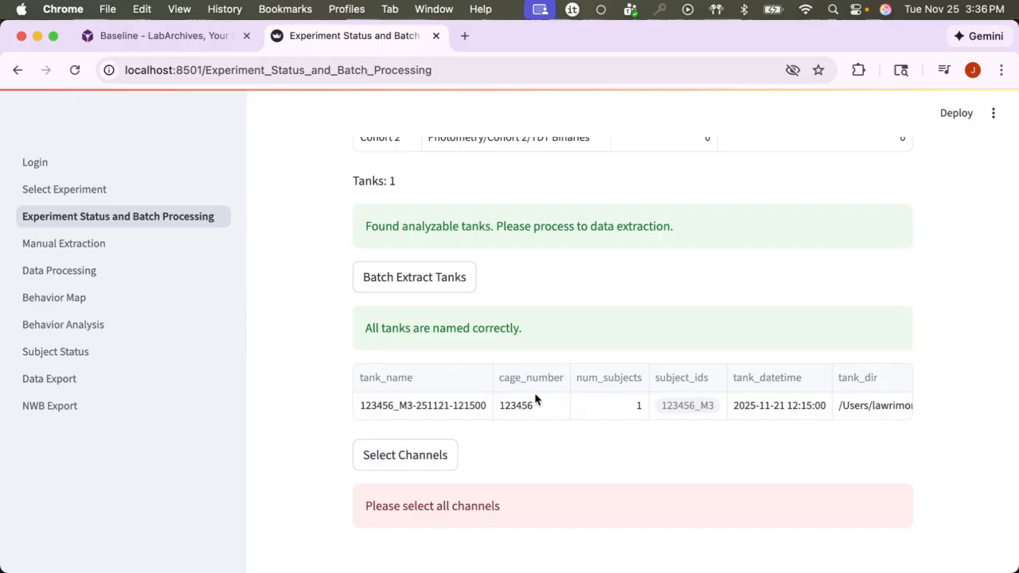
pyautogui.hscroll(1, 696, 421)
pyautogui.hscroll(5, 696, 421)
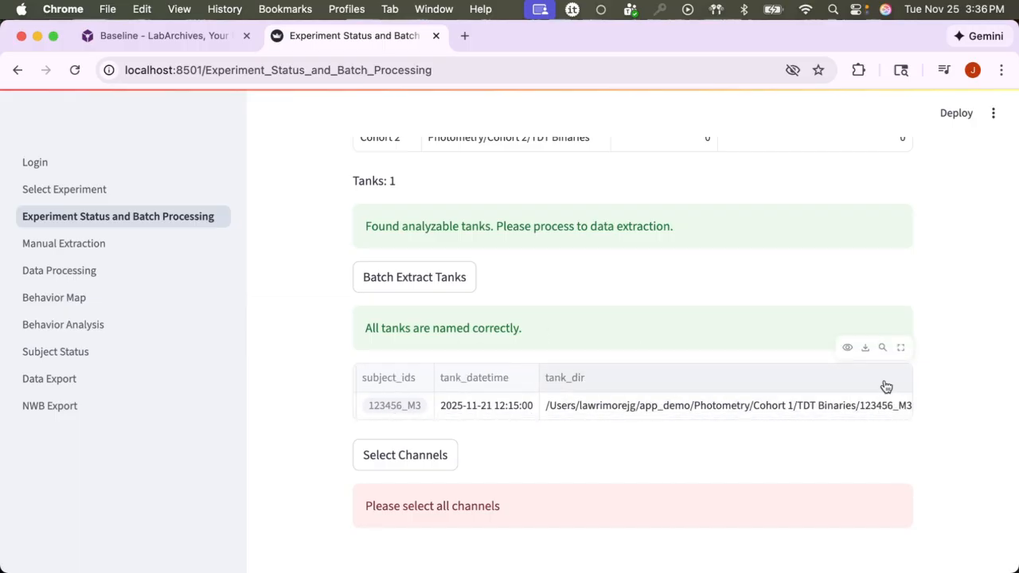
pyautogui.scroll(-1, 597, 286)
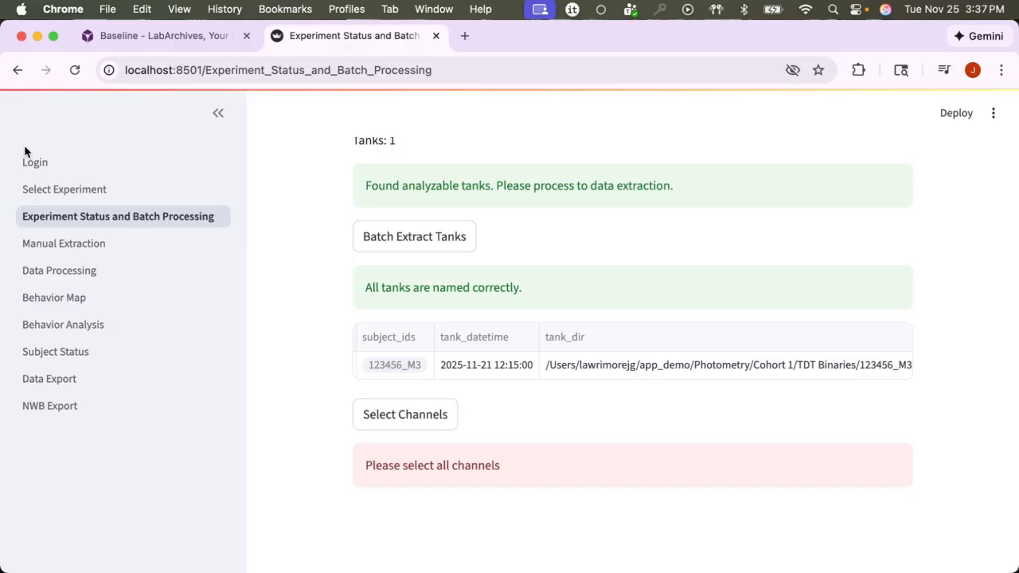
pyautogui.click(75, 241)
pyautogui.scroll(-3, 316, 258)
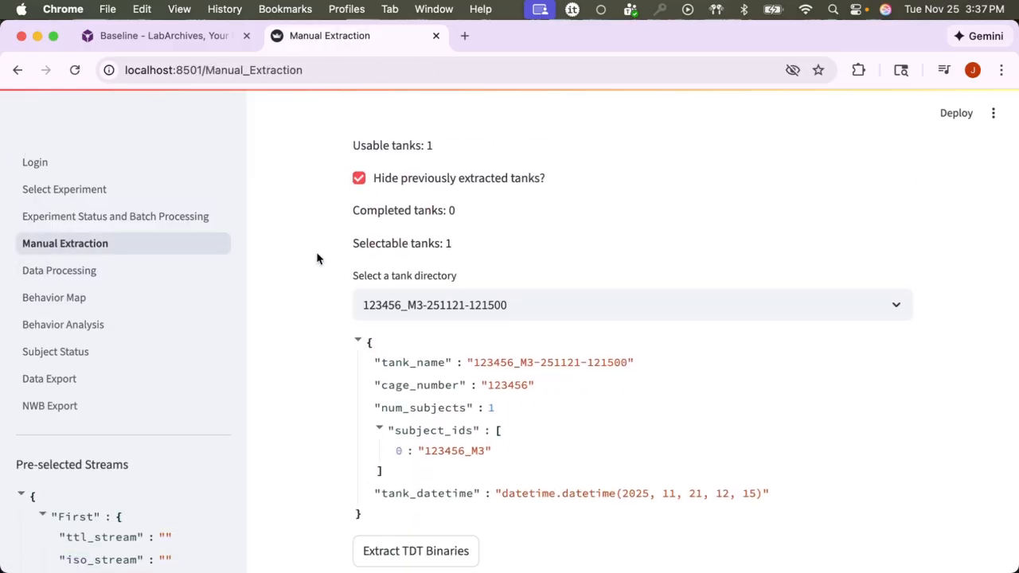
pyautogui.scroll(3, 316, 252)
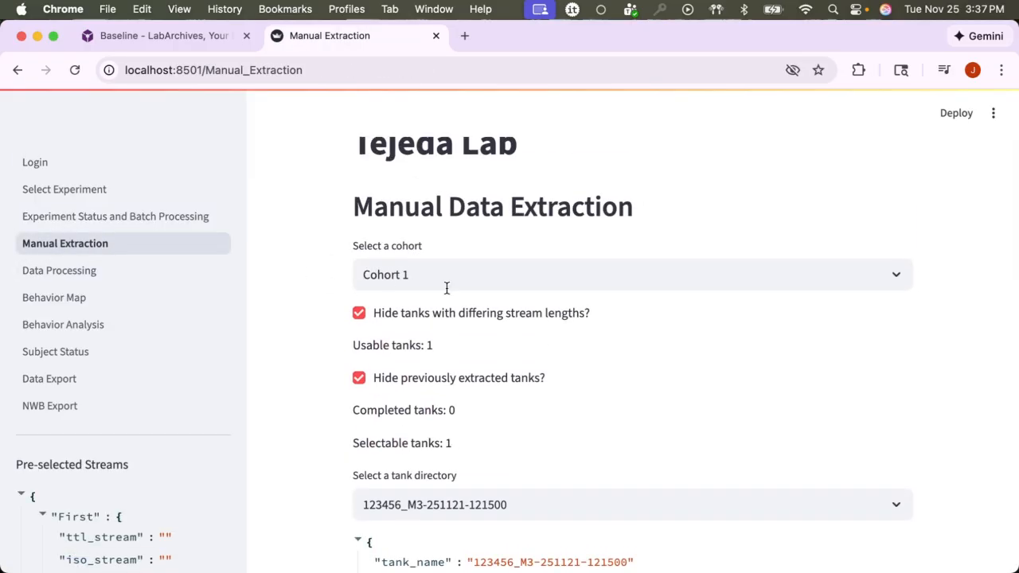
pyautogui.click(493, 279)
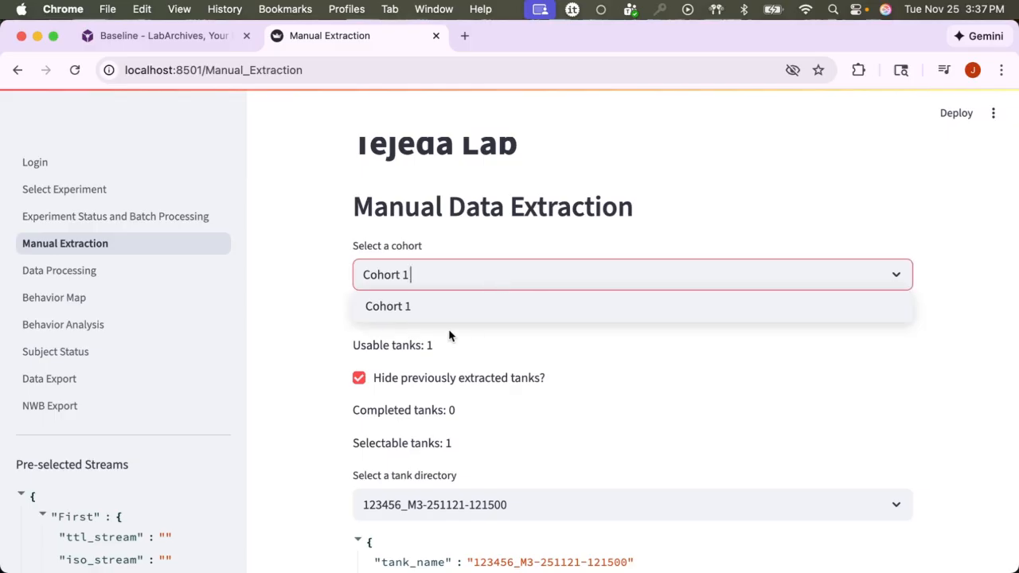
pyautogui.click(313, 339)
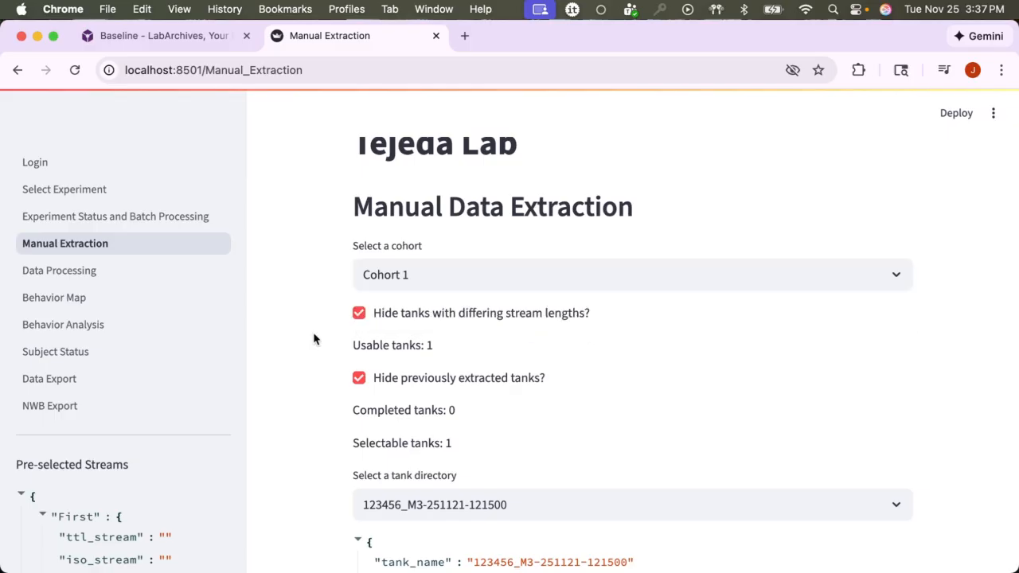
pyautogui.scroll(-4, 319, 358)
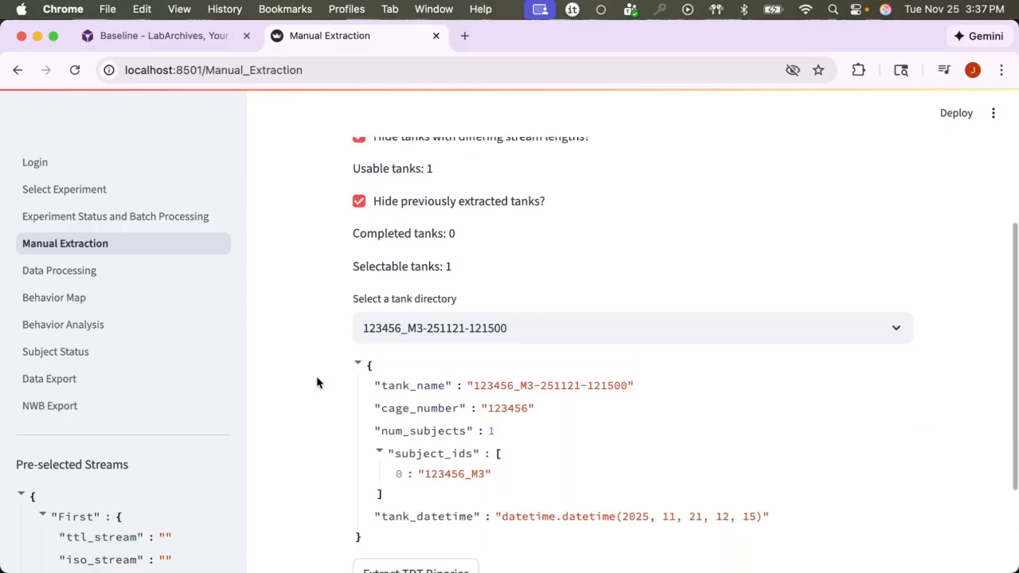
pyautogui.click(421, 321)
pyautogui.click(455, 354)
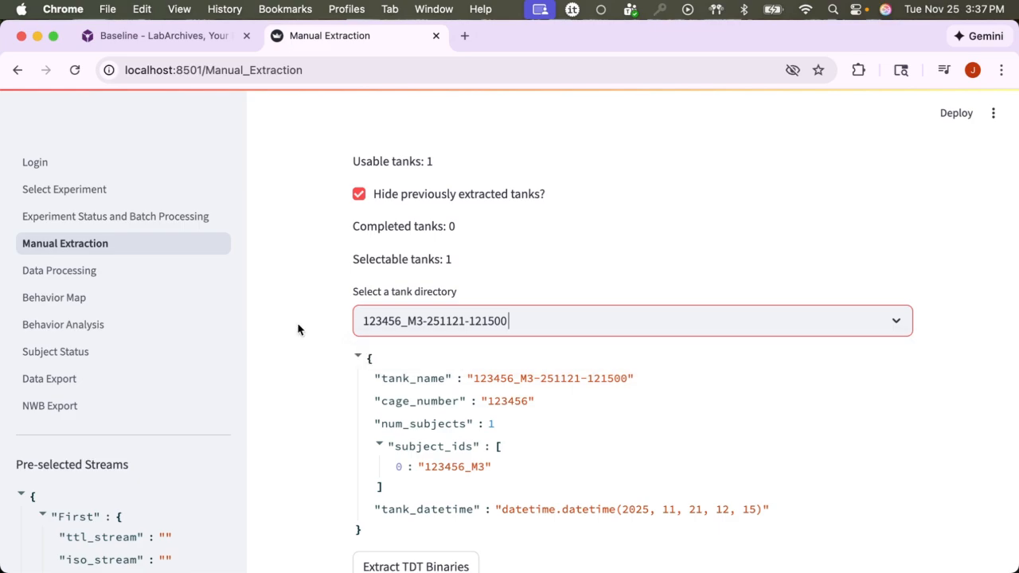
# Extract the TDT binaries for the selected tank.
pyautogui.scroll(-2, 297, 329)
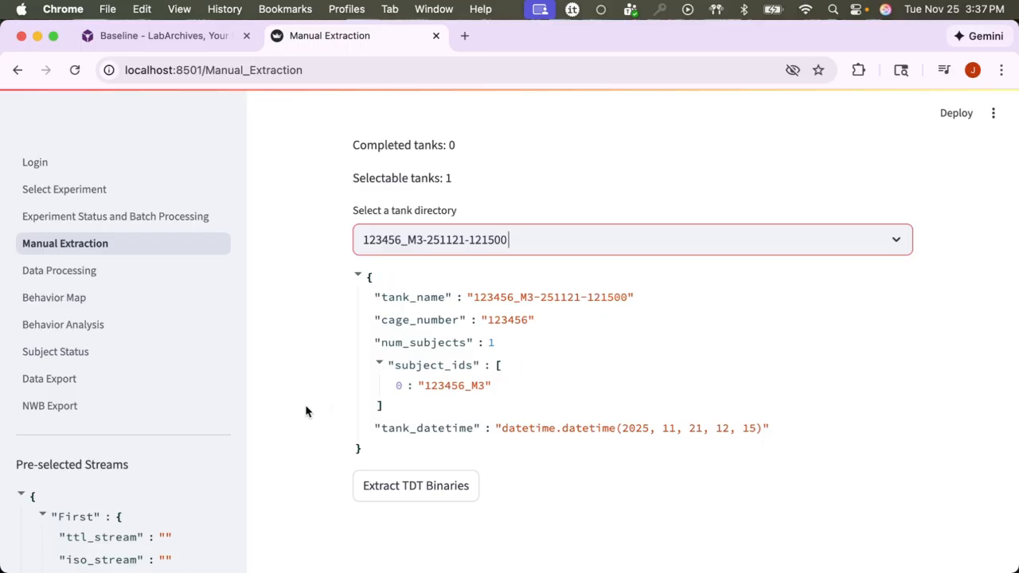
pyautogui.scroll(-1, 305, 405)
pyautogui.click(456, 442)
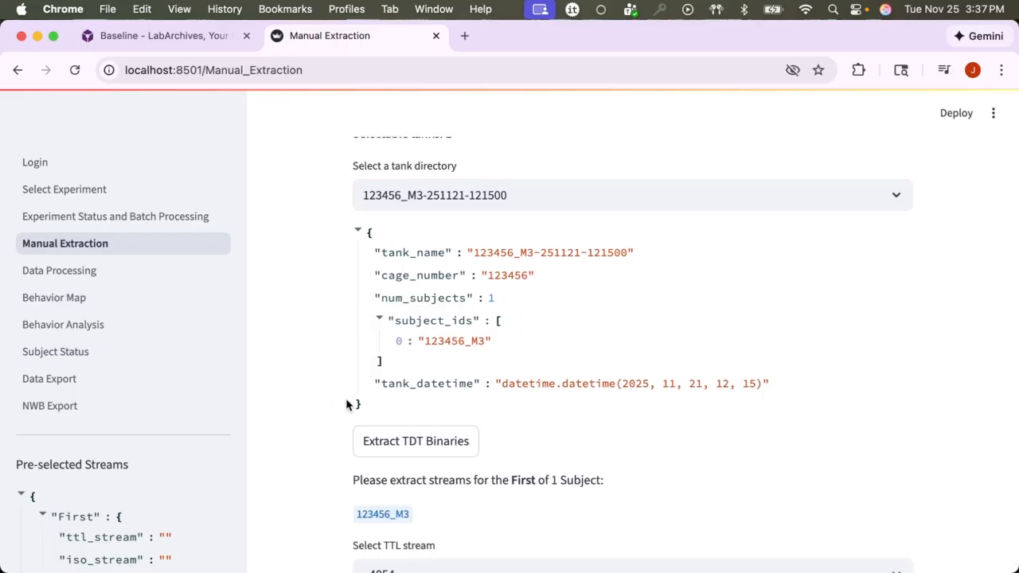
pyautogui.scroll(-4, 350, 395)
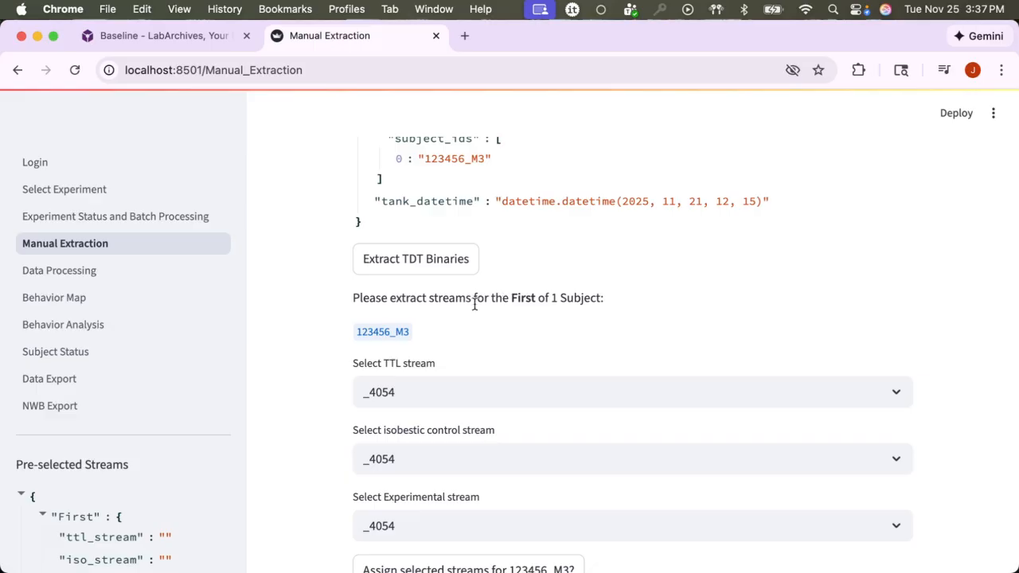
pyautogui.scroll(-3, 388, 239)
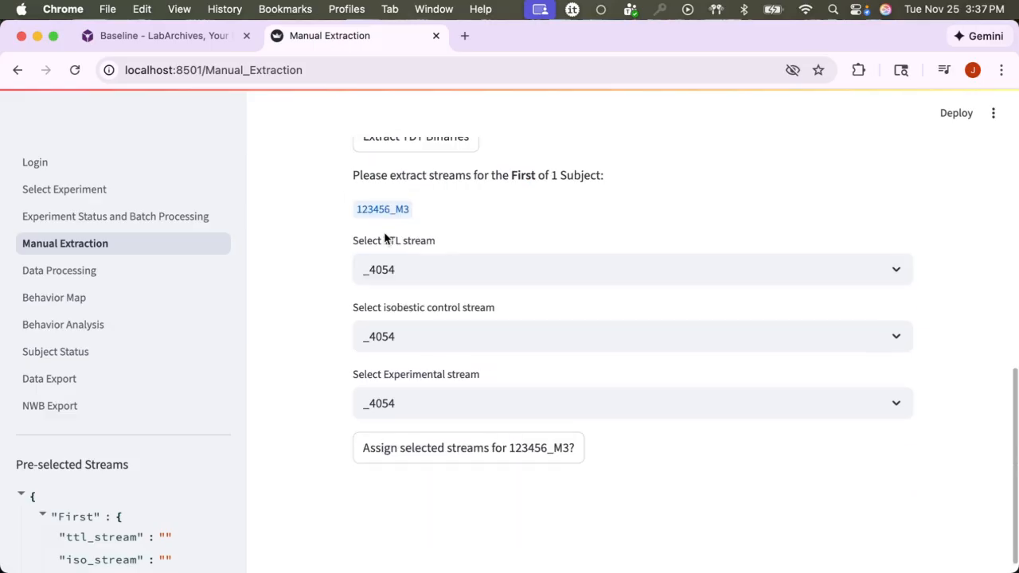
# Assign streams for 123456_M3 with TTL stream eS2r, isobestic control _4054 and experimental stream _4654.
pyautogui.click(485, 267)
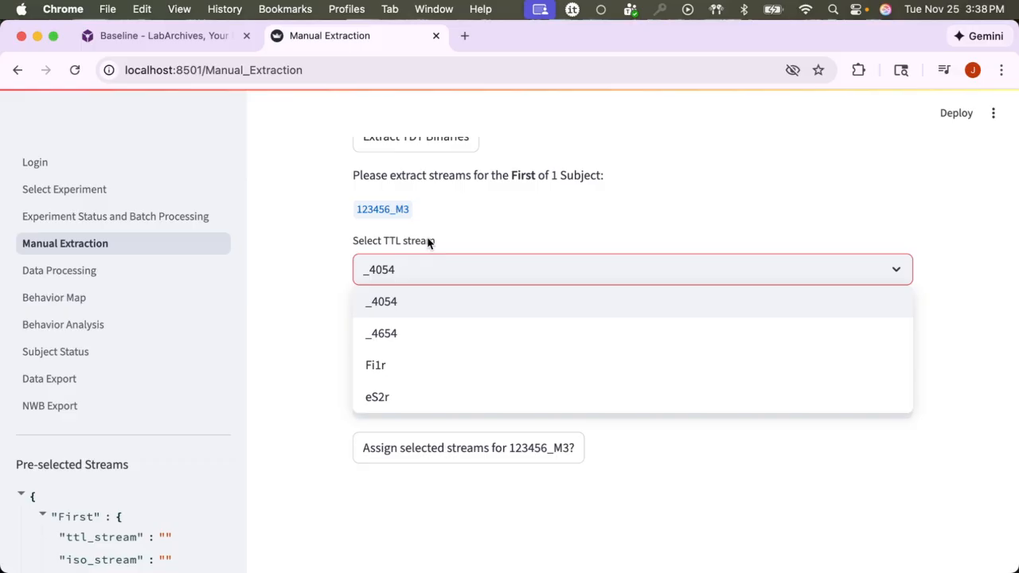
pyautogui.click(403, 401)
pyautogui.click(417, 335)
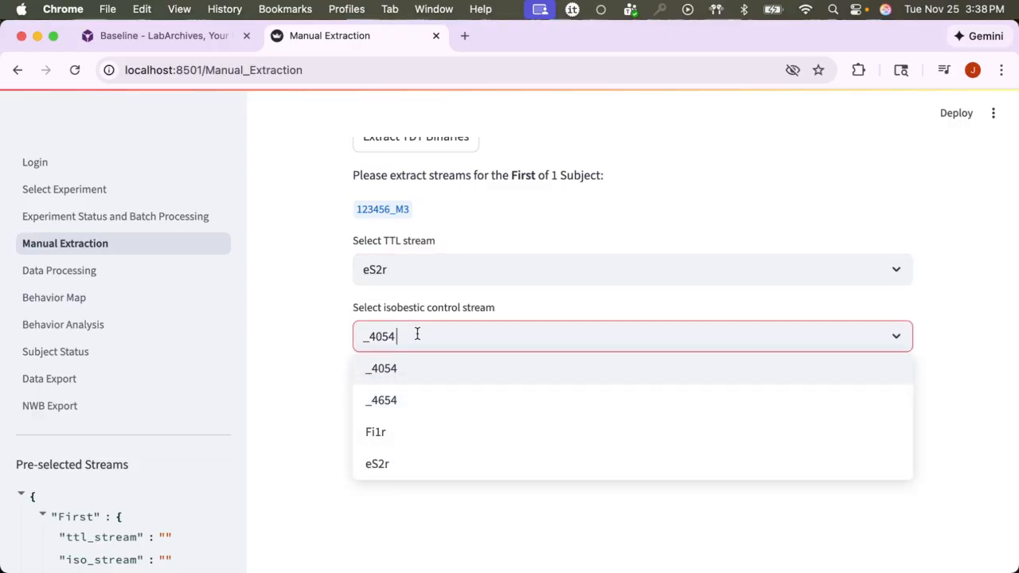
pyautogui.click(403, 383)
pyautogui.click(391, 406)
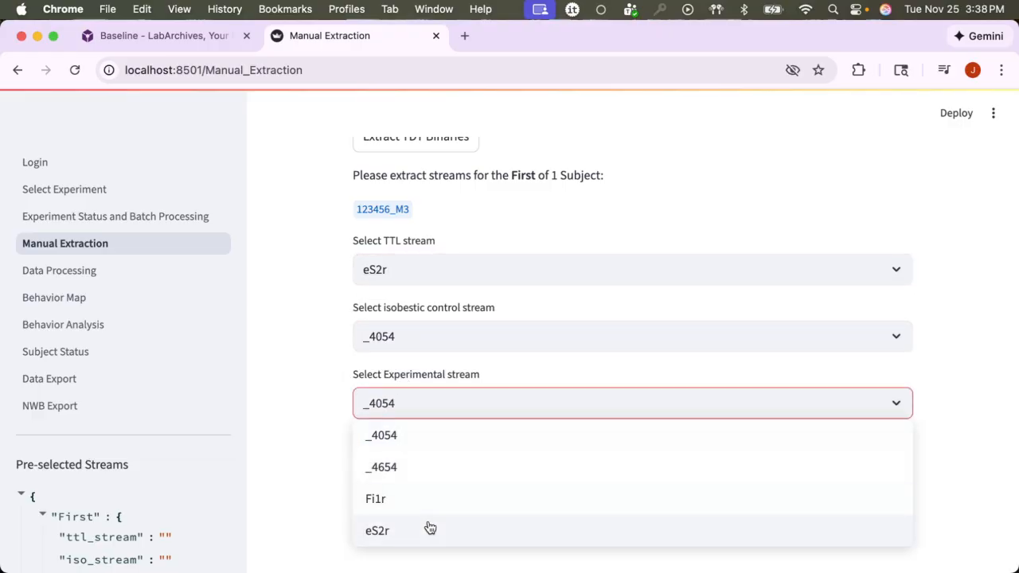
pyautogui.click(414, 473)
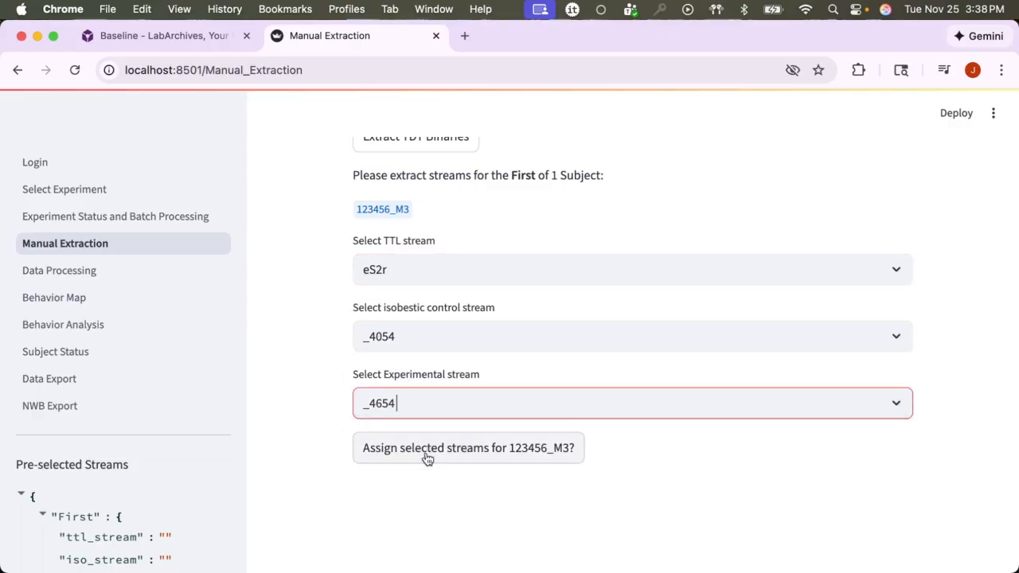
pyautogui.scroll(-1, 351, 287)
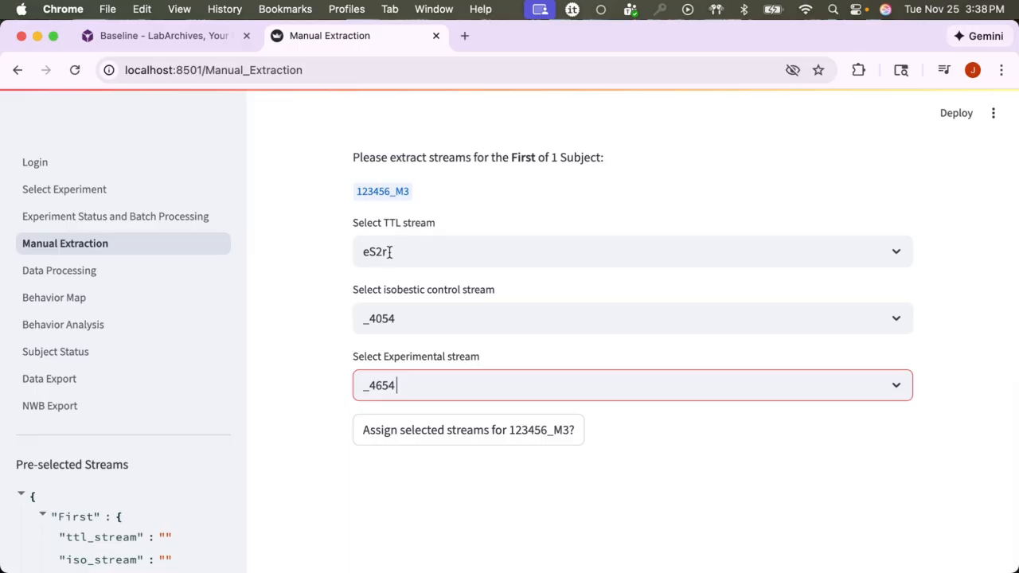
pyautogui.click(466, 436)
# Label the tank as having differing stream lengths.
pyautogui.scroll(2, 338, 413)
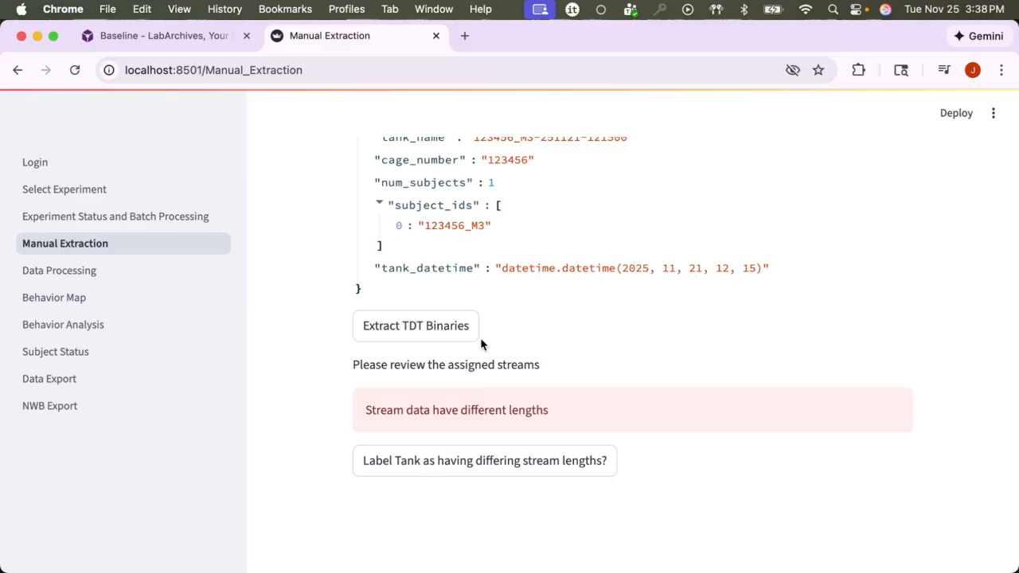
pyautogui.click(462, 462)
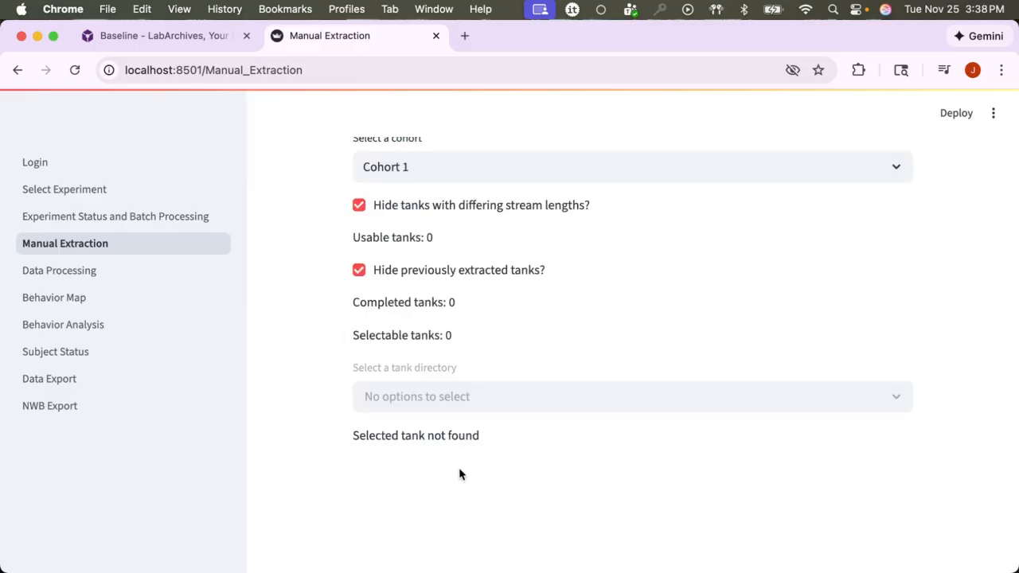